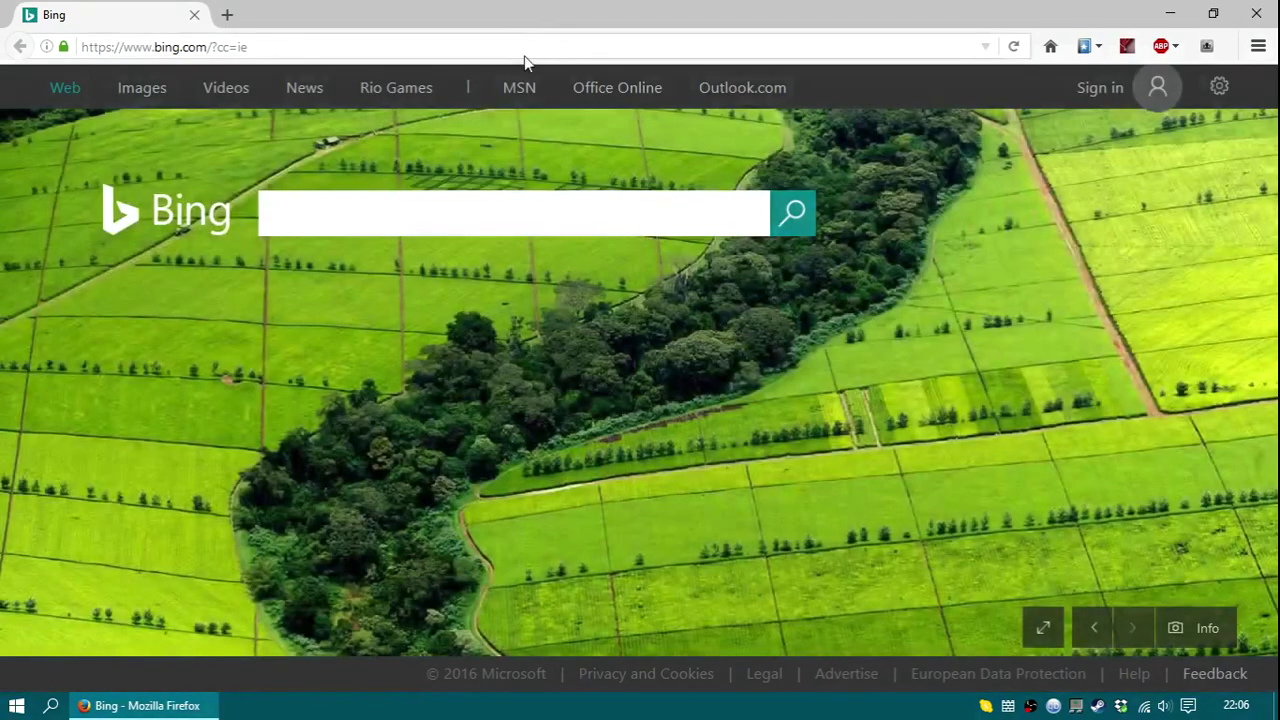
pyautogui.click(524, 56)
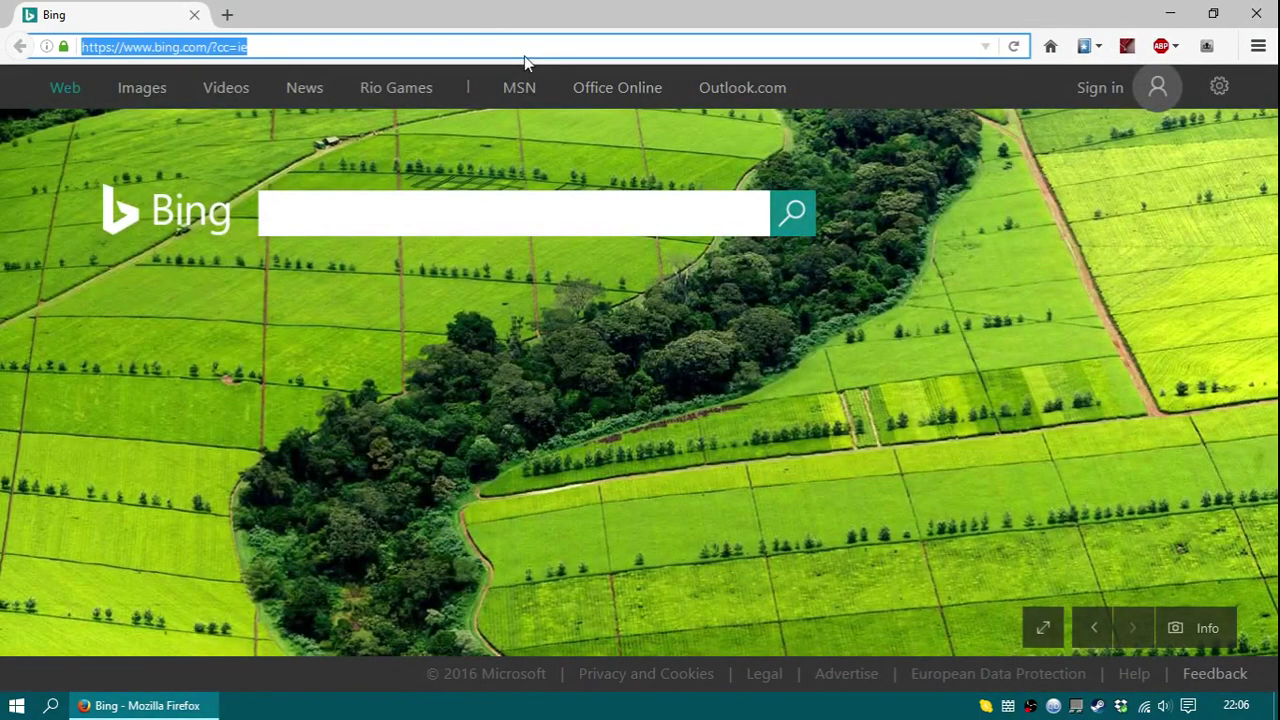
pyautogui.write('www.')
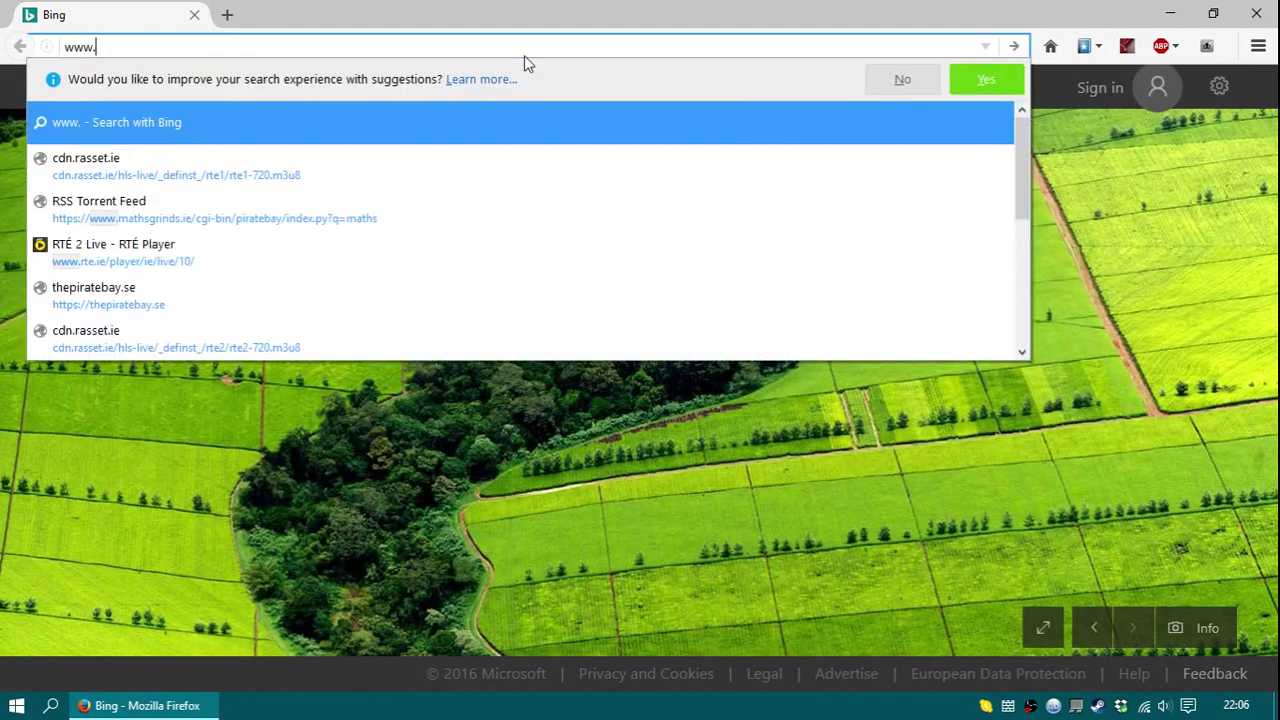
pyautogui.write('mathsgrinds.ie')
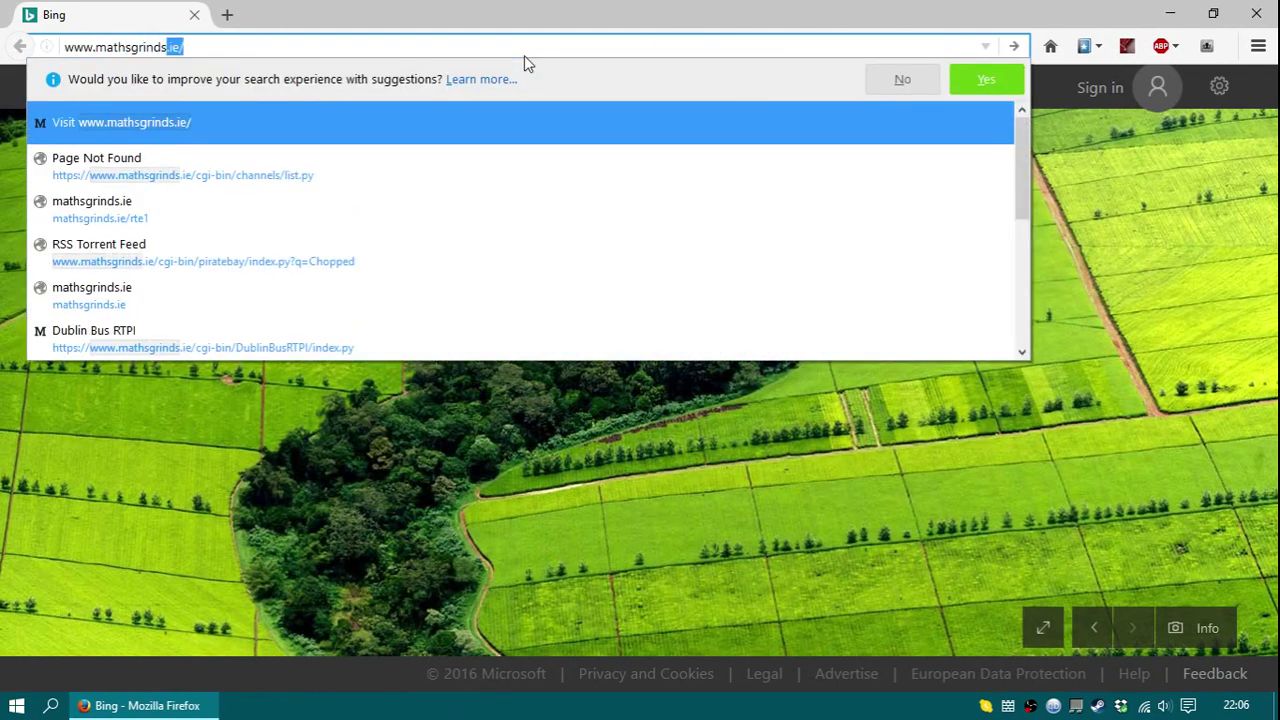
pyautogui.write('/ko')
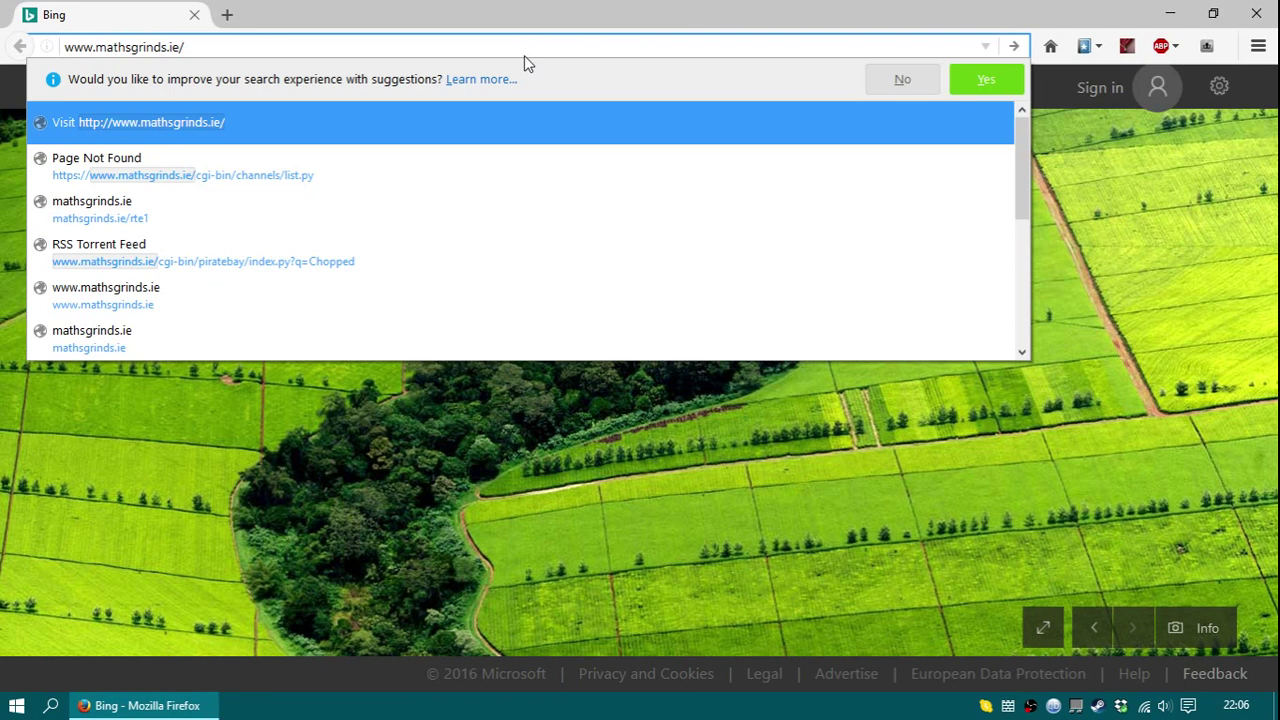
pyautogui.write('d')
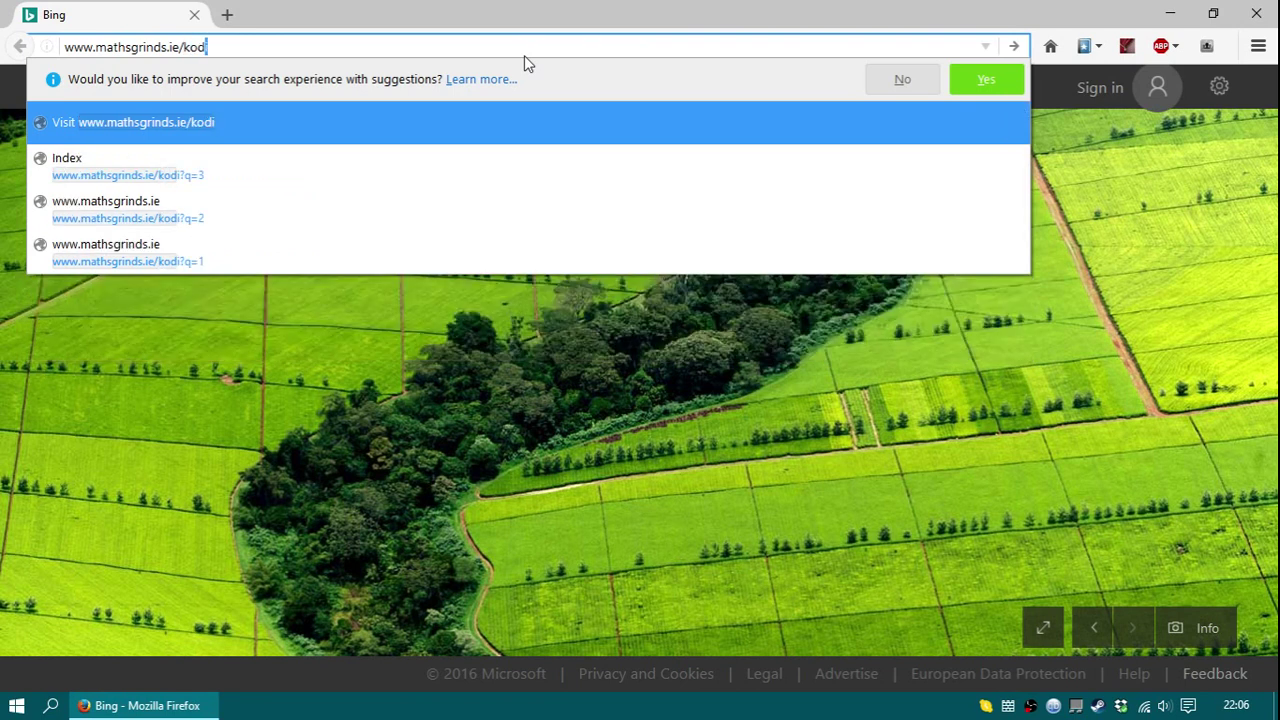
pyautogui.write('i')
pyautogui.press('Return')
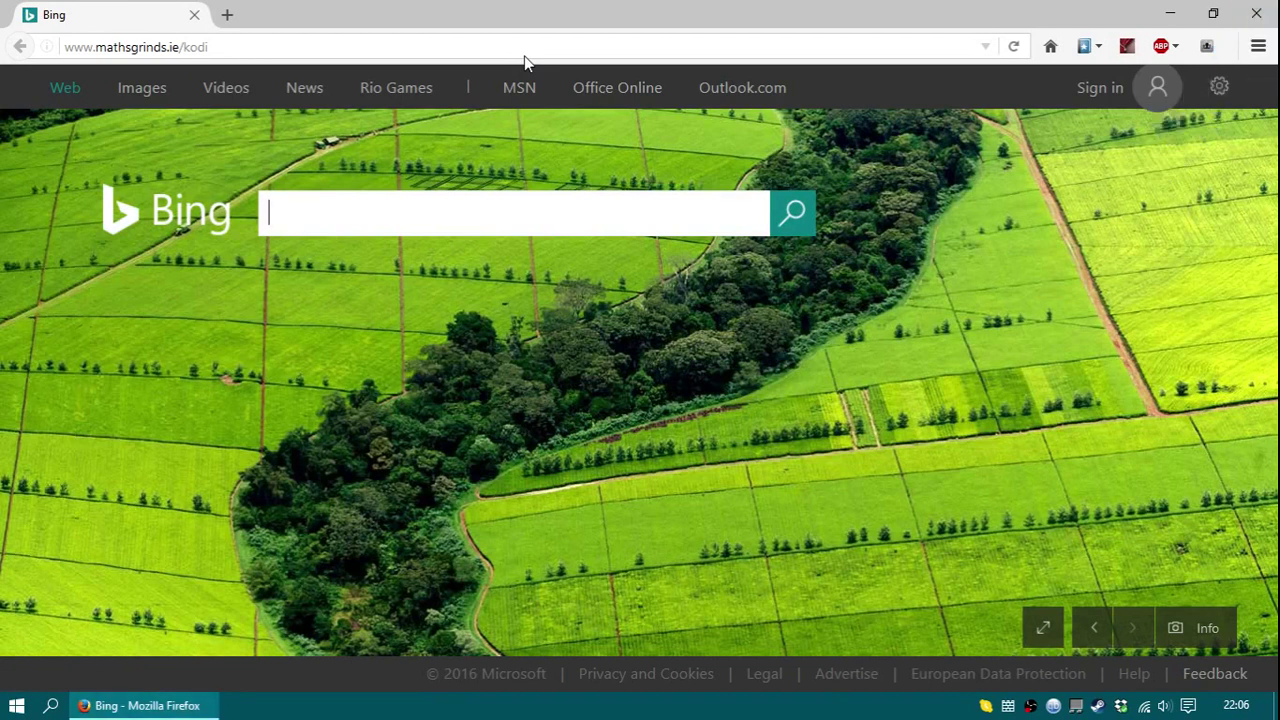
pyautogui.click(1250, 45)
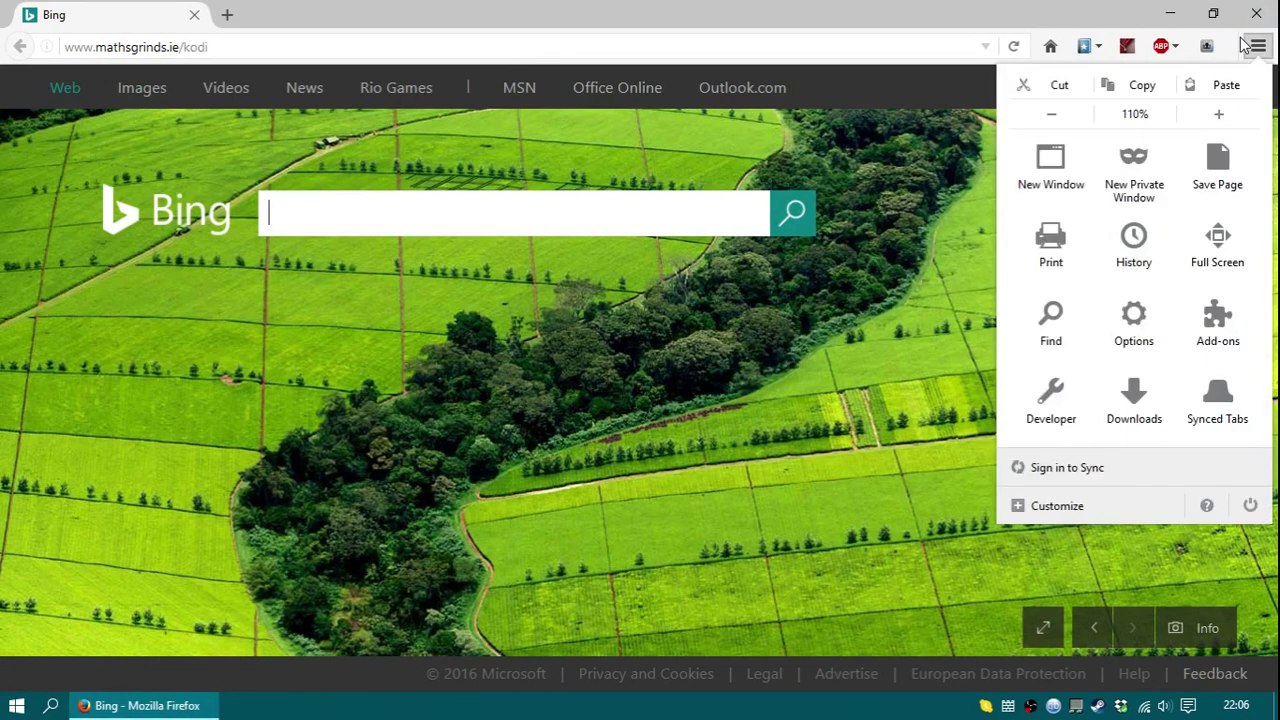
pyautogui.click(1152, 420)
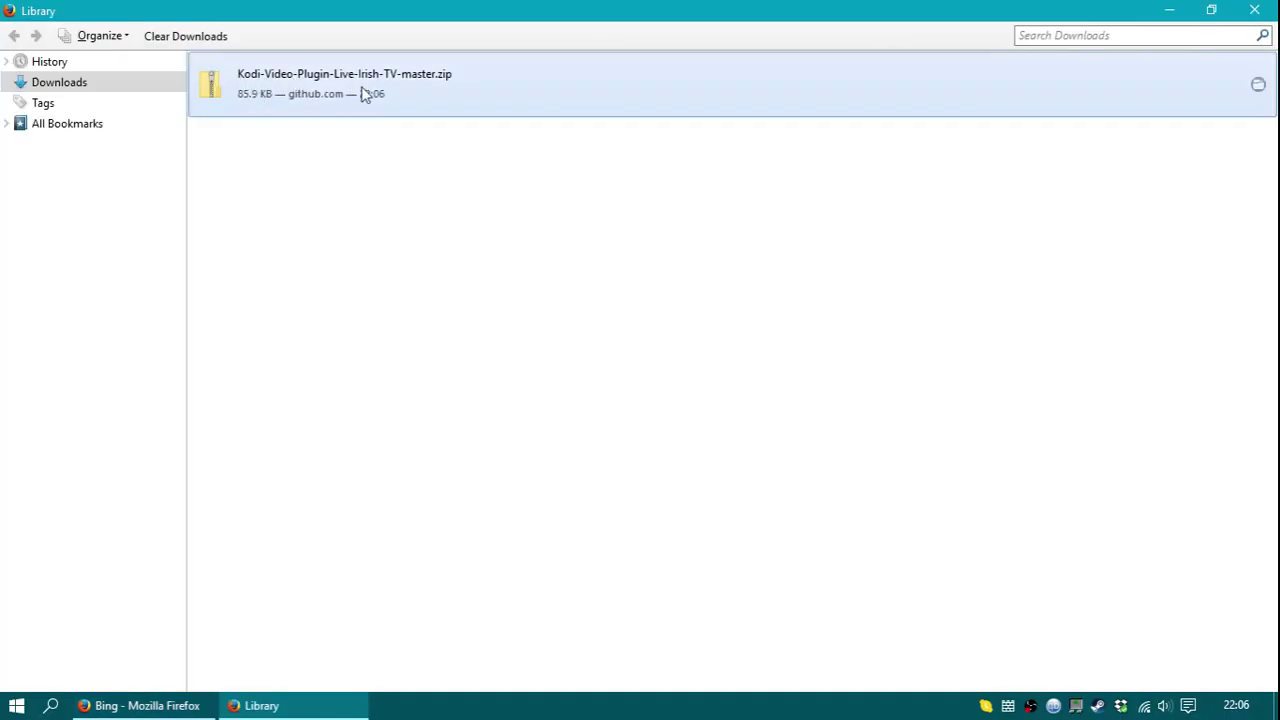
# - Switch to Kodi and open its system settings
pyautogui.click(16, 705)
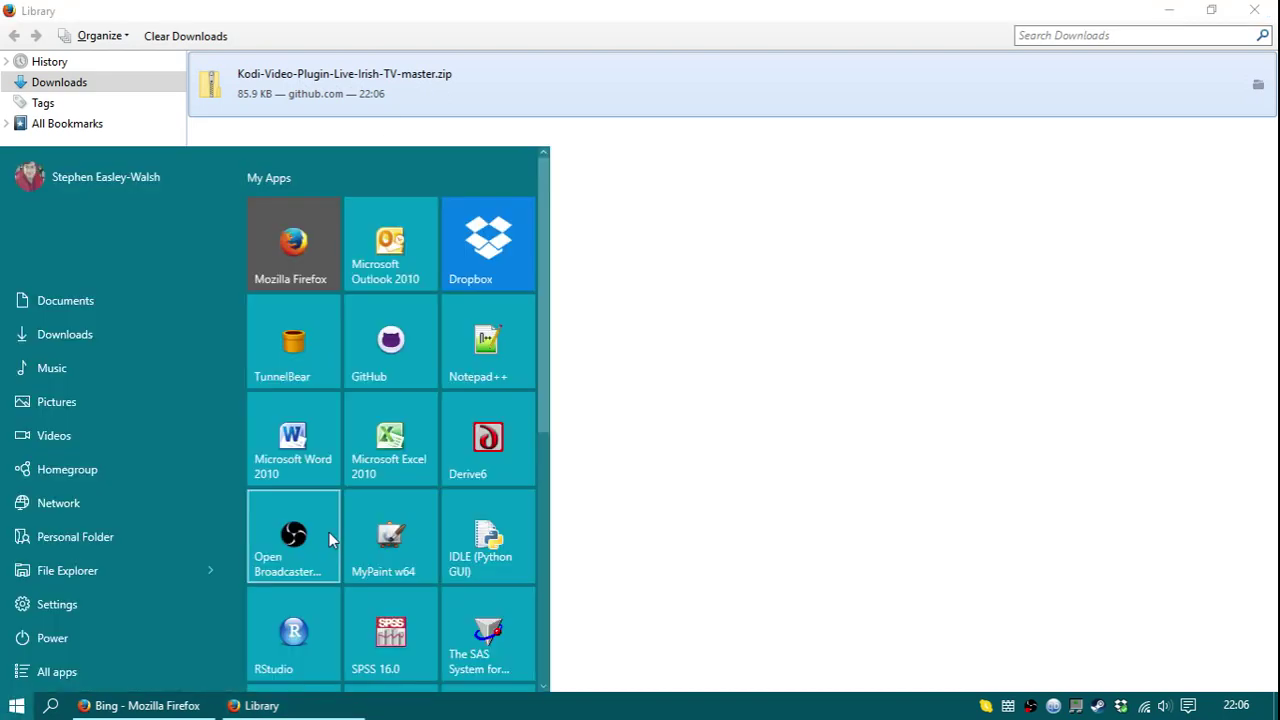
pyautogui.scroll(-4, 329, 532)
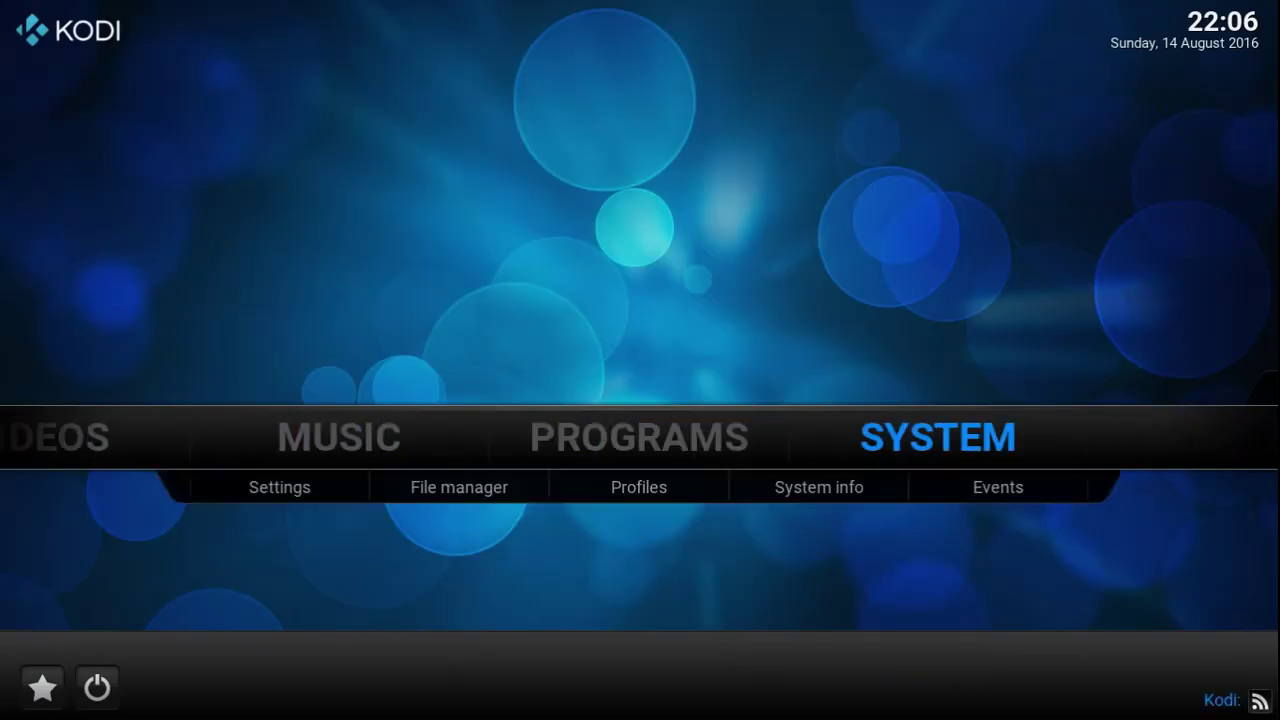
pyautogui.press('Return')
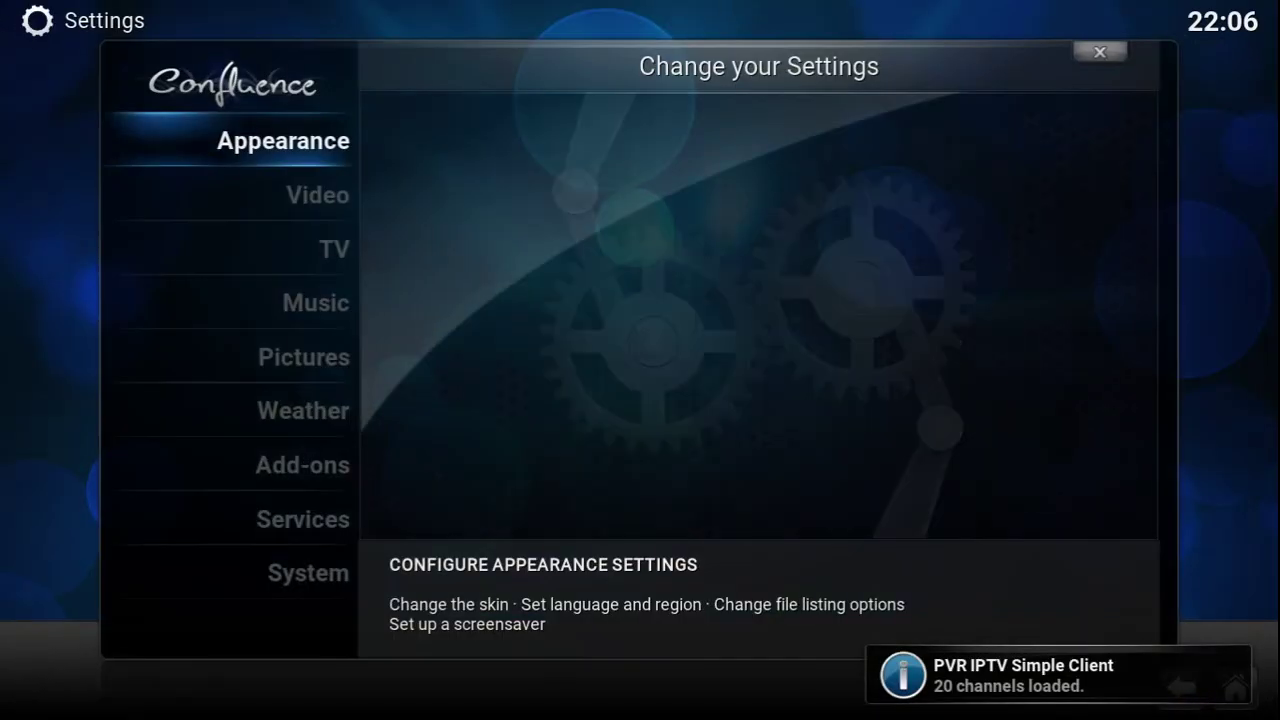
pyautogui.press('Escape')
pyautogui.press('Return')
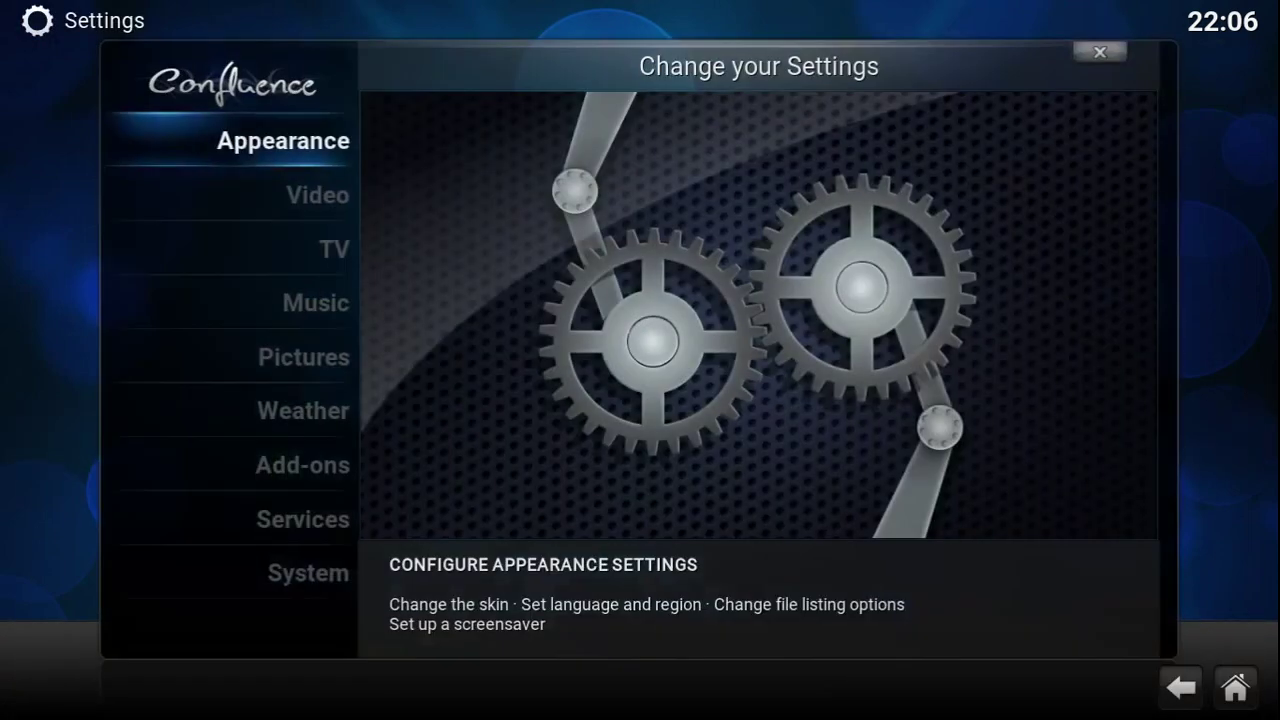
# - Open the Add-ons section of the settings
pyautogui.press('Down')
pyautogui.press('Down')
pyautogui.press('Down')
pyautogui.press('Down')
pyautogui.press('Down')
pyautogui.press('Down')
pyautogui.press('Return')
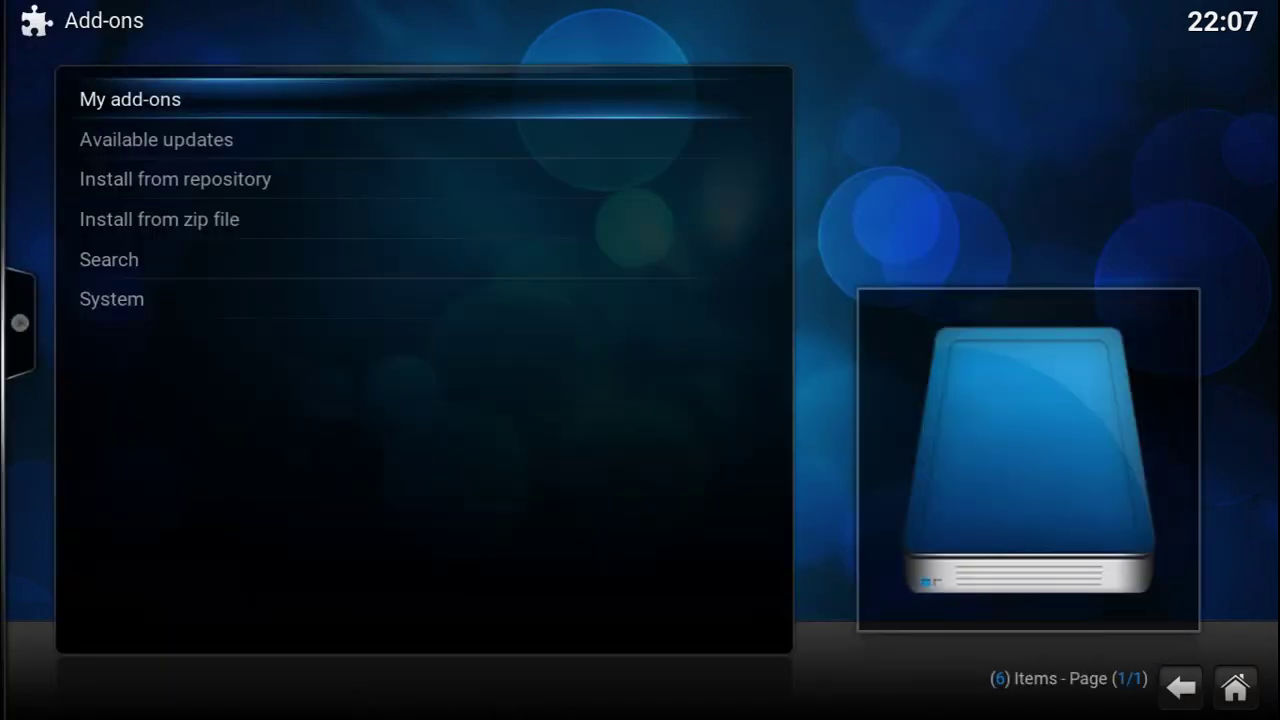
# - Start installing an add-on from a zip file
pyautogui.press('Down')
pyautogui.press('Down')
pyautogui.press('Down')
pyautogui.press('Down')
pyautogui.press('Up')
pyautogui.press('Return')
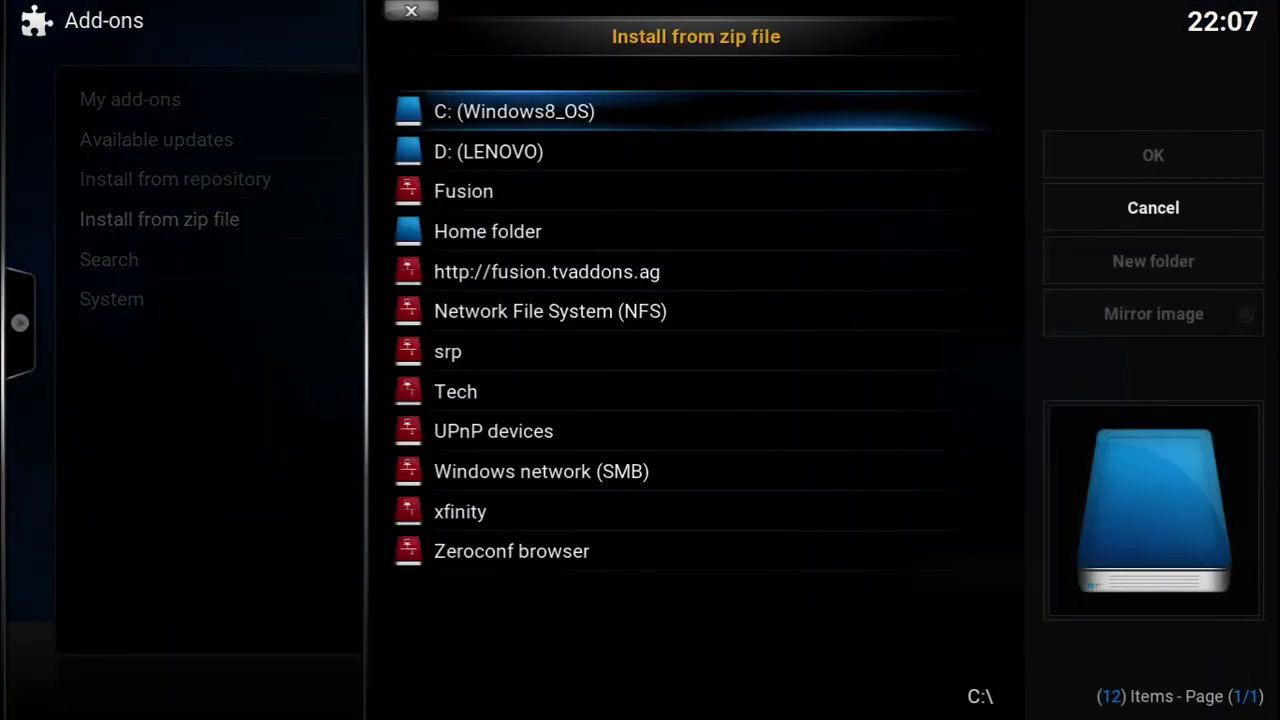
# - Browse the C: (Windows8_OS) drive to the personal user folder inside Users
pyautogui.press('Return')
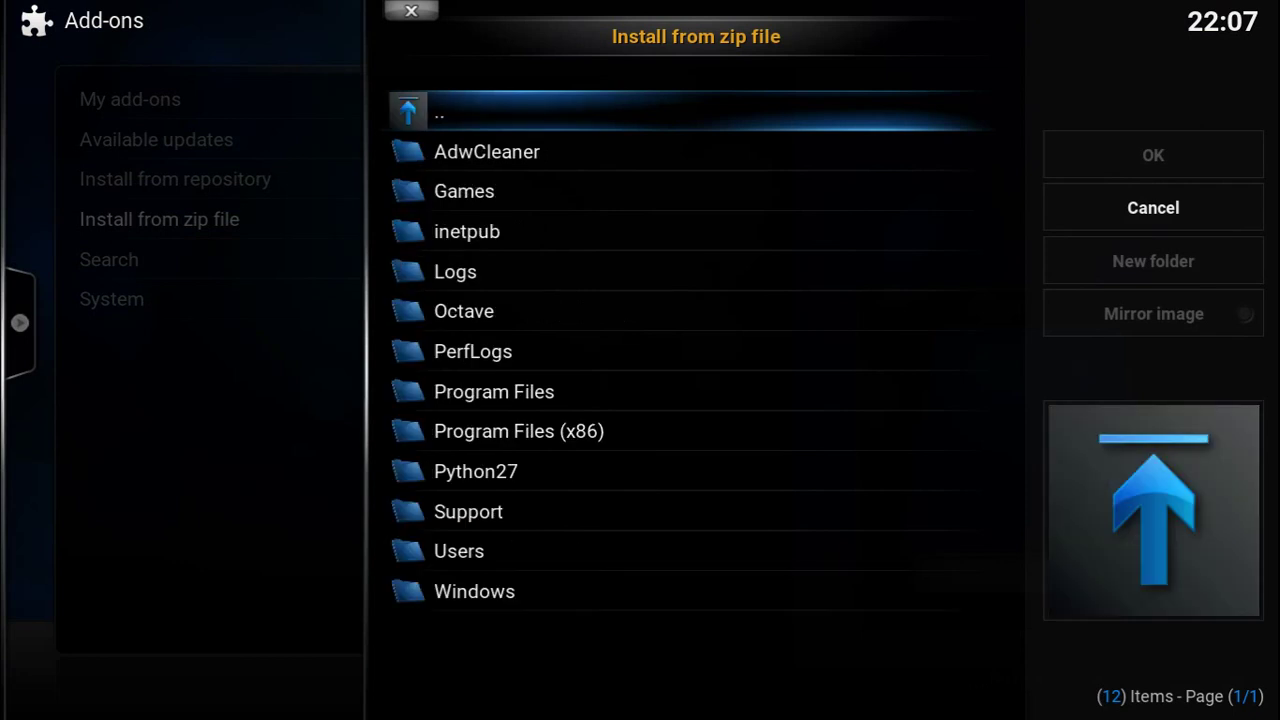
pyautogui.press('Up')
pyautogui.press('Up')
pyautogui.press('Return')
pyautogui.press('Down')
pyautogui.press('Down')
pyautogui.press('Down')
pyautogui.press('Return')
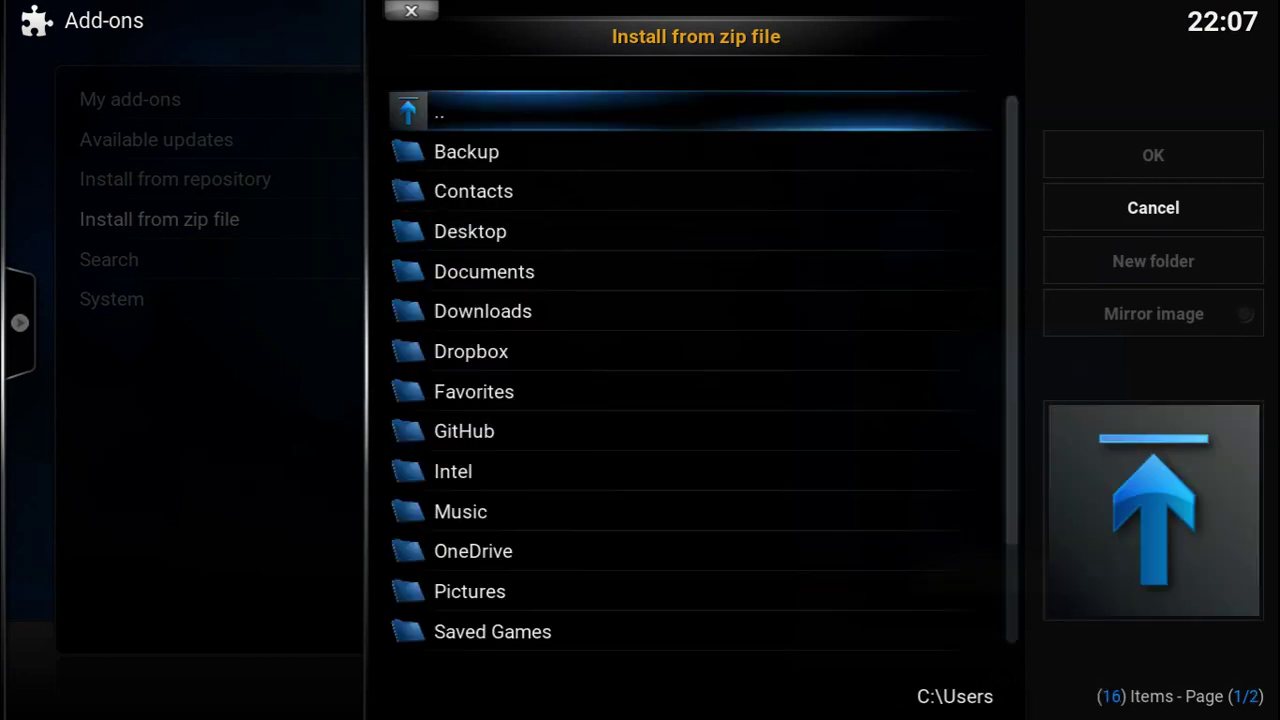
# - Install the add-on from Kodi-Video-Plugin-Live-Irish-TV-master.zip in the Downloads folder
pyautogui.press('Down')
pyautogui.press('Down')
pyautogui.press('Down')
pyautogui.press('Down')
pyautogui.press('Down')
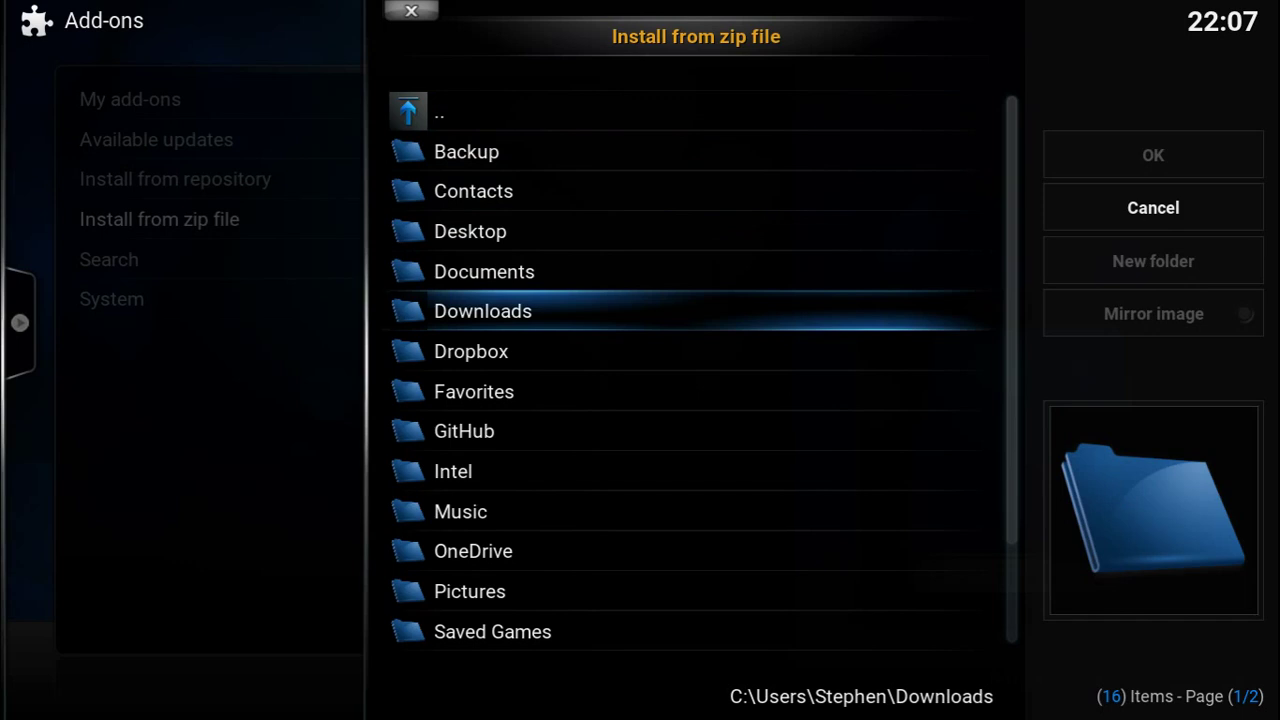
pyautogui.press('Return')
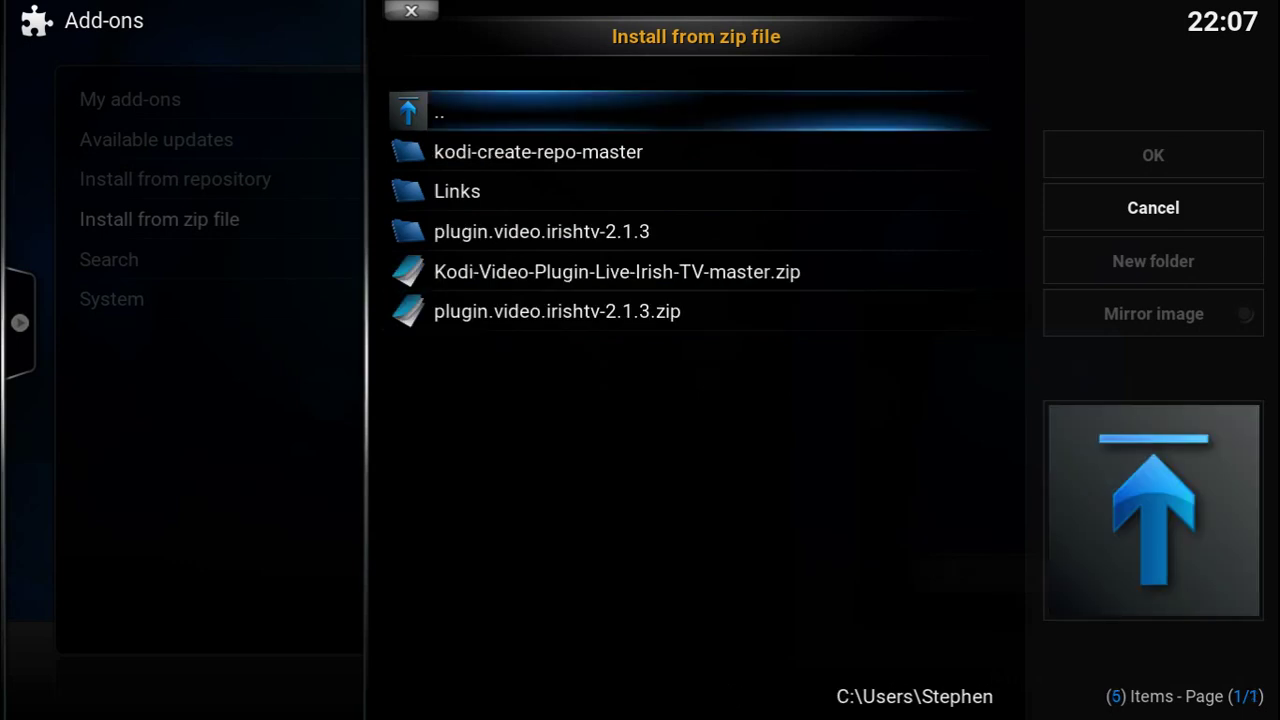
pyautogui.press('Up')
pyautogui.press('Up')
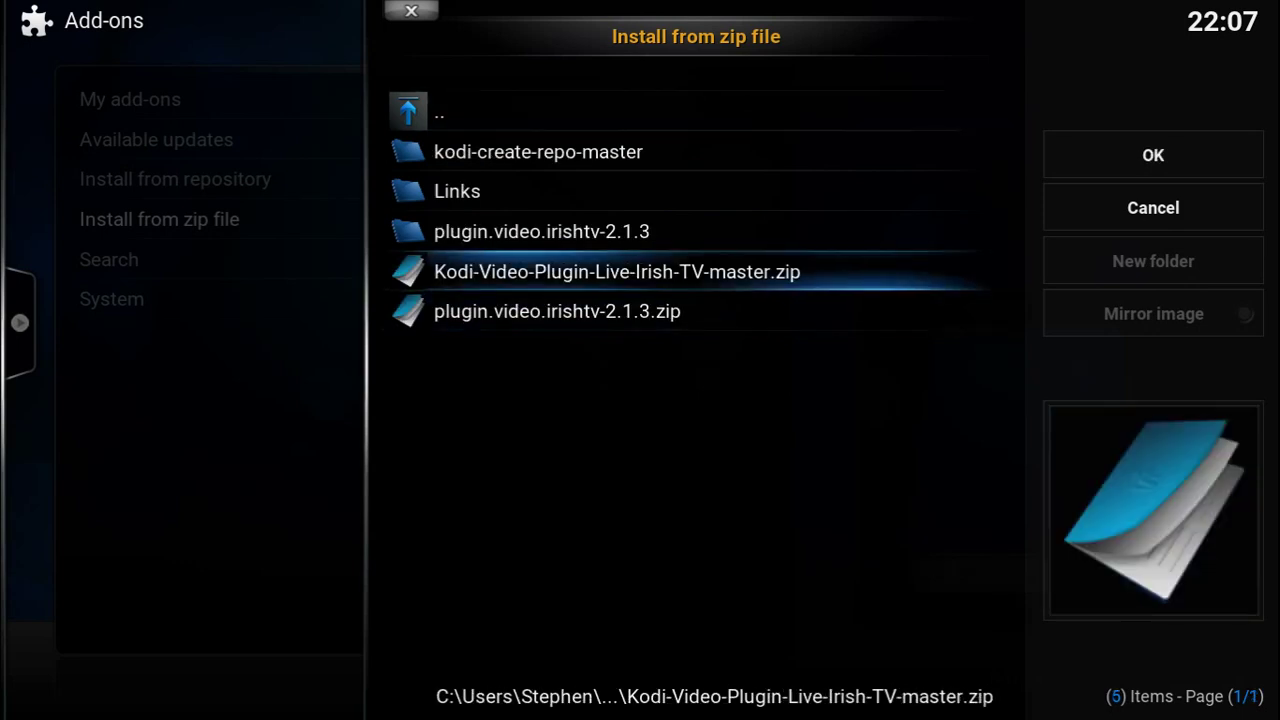
pyautogui.press('Return')
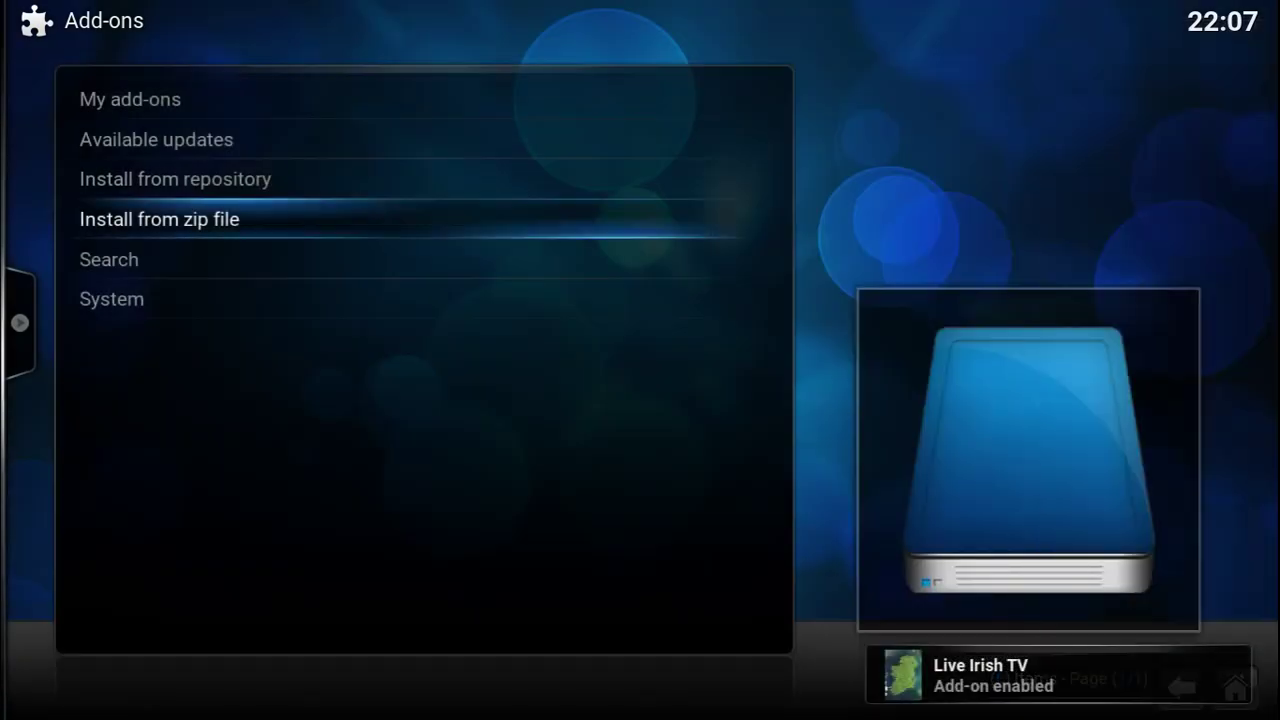
# - Return to the home screen and open the Videos section
pyautogui.press('Escape')
pyautogui.press('Right')
pyautogui.press('Right')
pyautogui.press('Right')
pyautogui.press('Right')
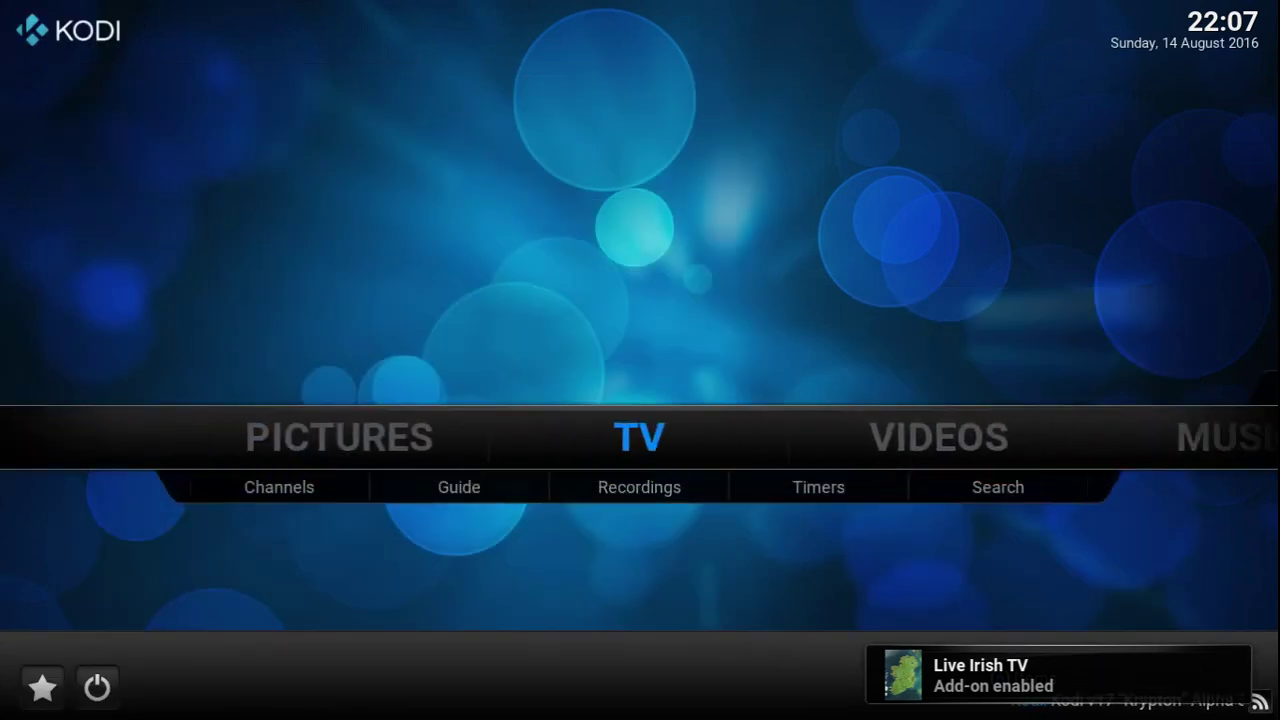
pyautogui.press('Return')
# - Open the Live Irish TV add-on from the video add-ons
pyautogui.press('Right')
pyautogui.press('Right')
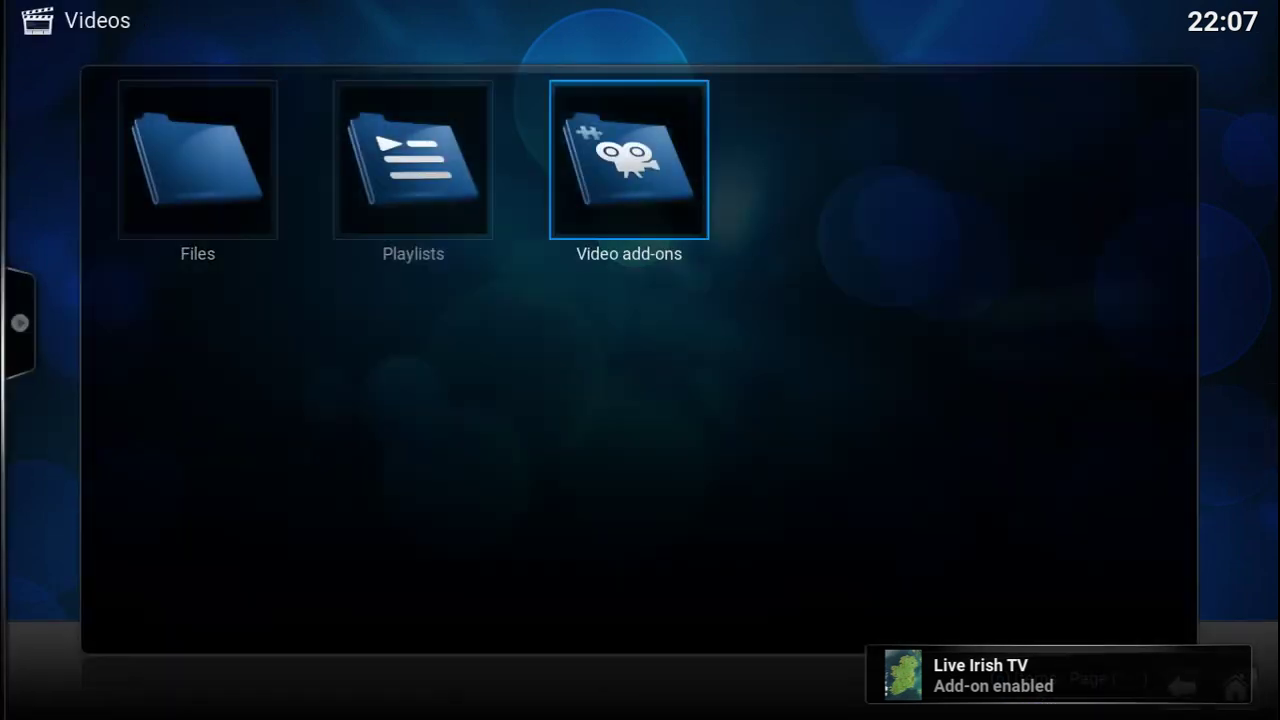
pyautogui.press('Return')
pyautogui.press('Right')
pyautogui.press('Right')
pyautogui.press('Right')
pyautogui.press('Right')
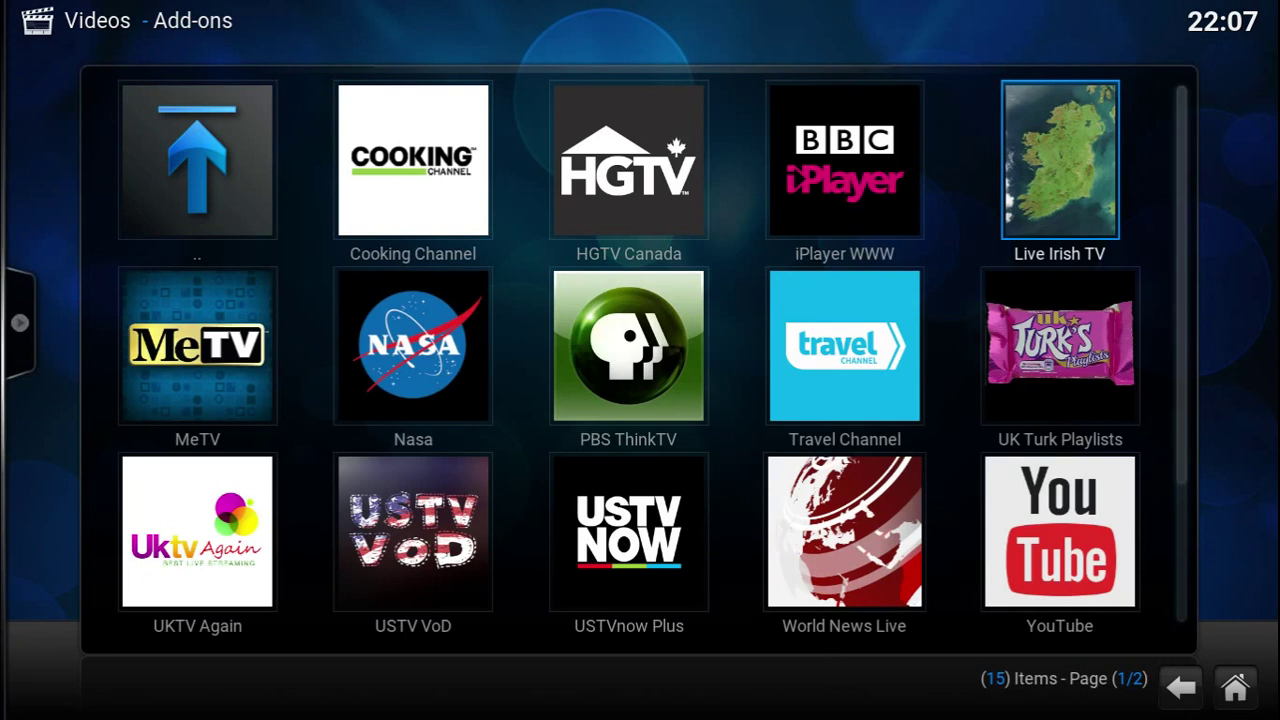
pyautogui.press('Return')
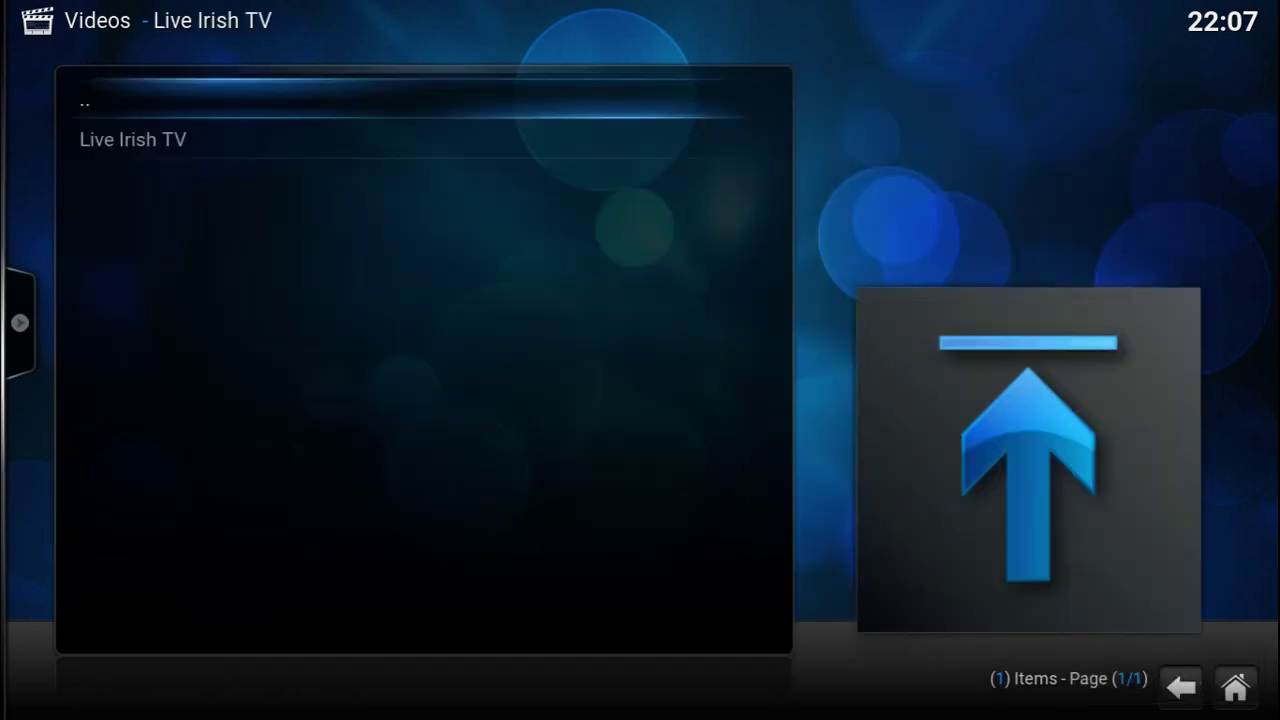
# - Open the Live Irish TV channel list and play the RTÉ One channel
pyautogui.press('Down')
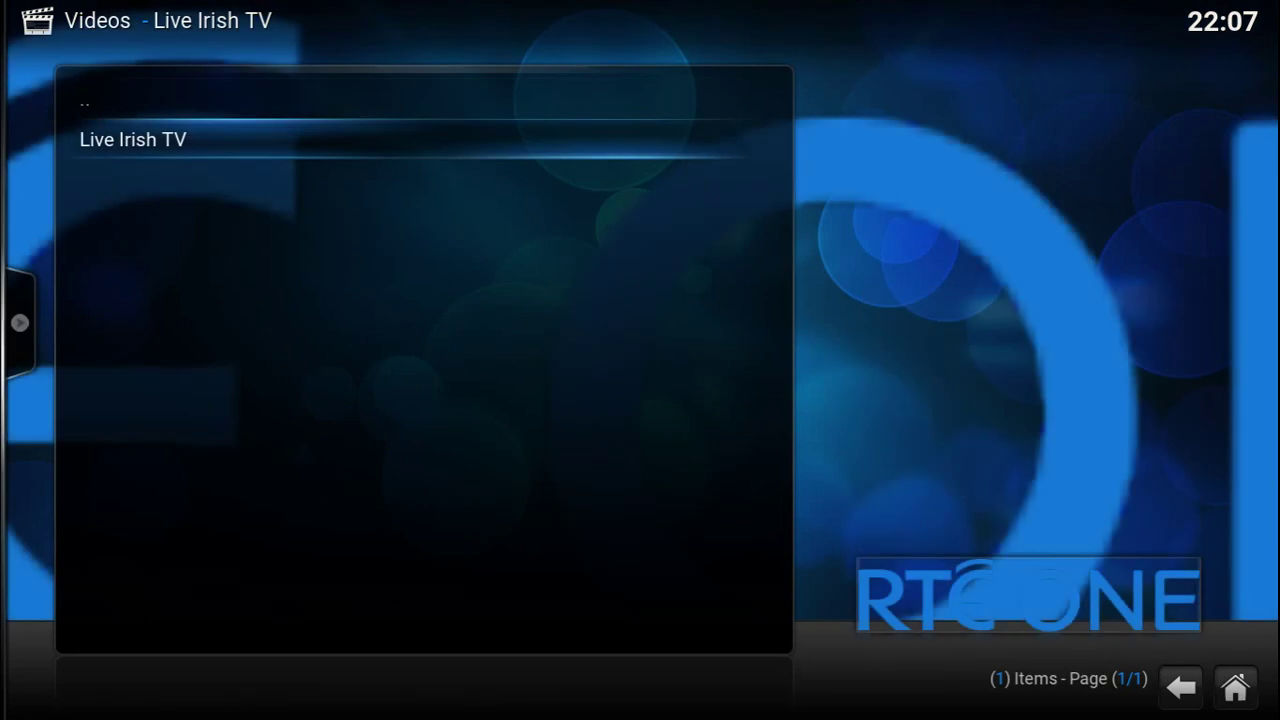
pyautogui.press('Return')
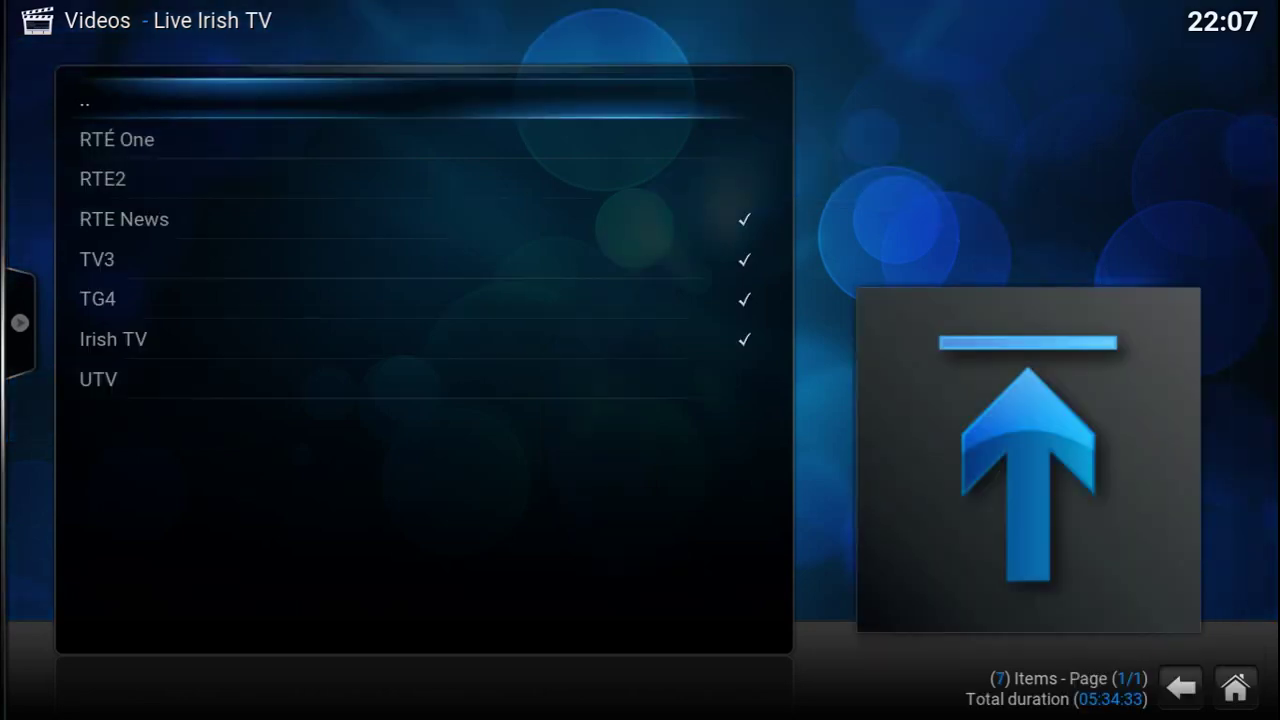
pyautogui.press('Down')
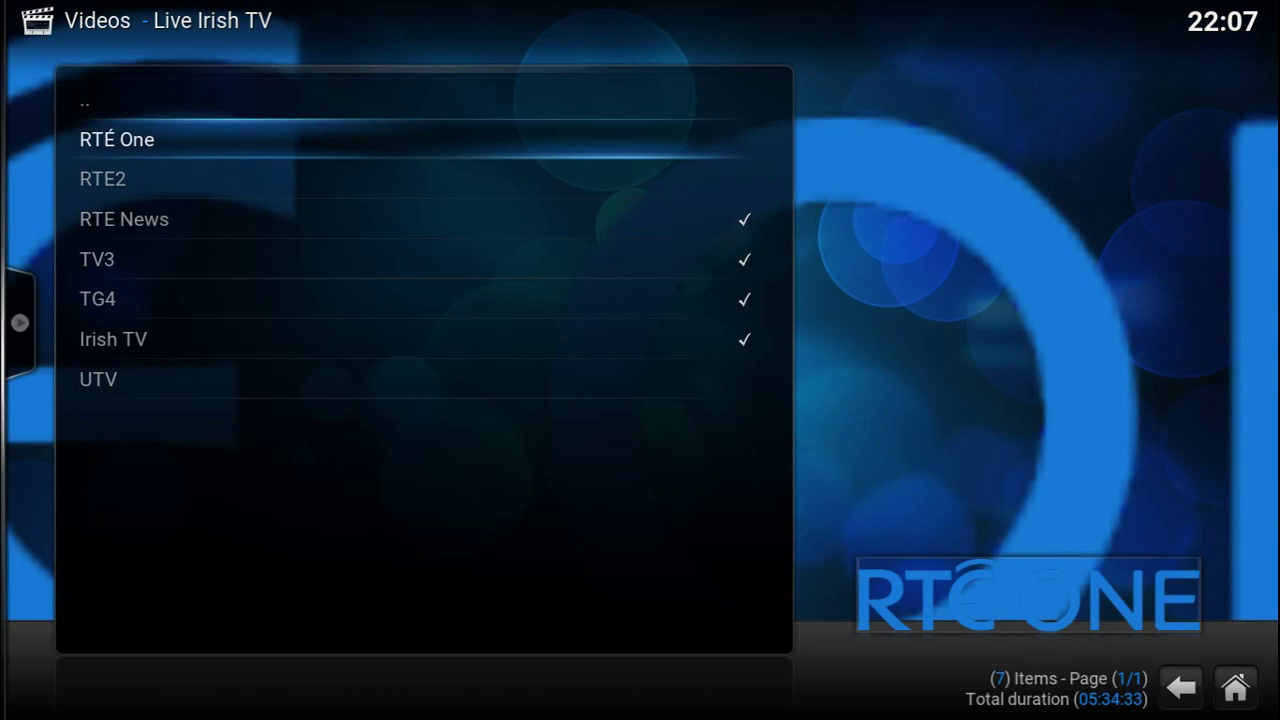
pyautogui.press('Return')
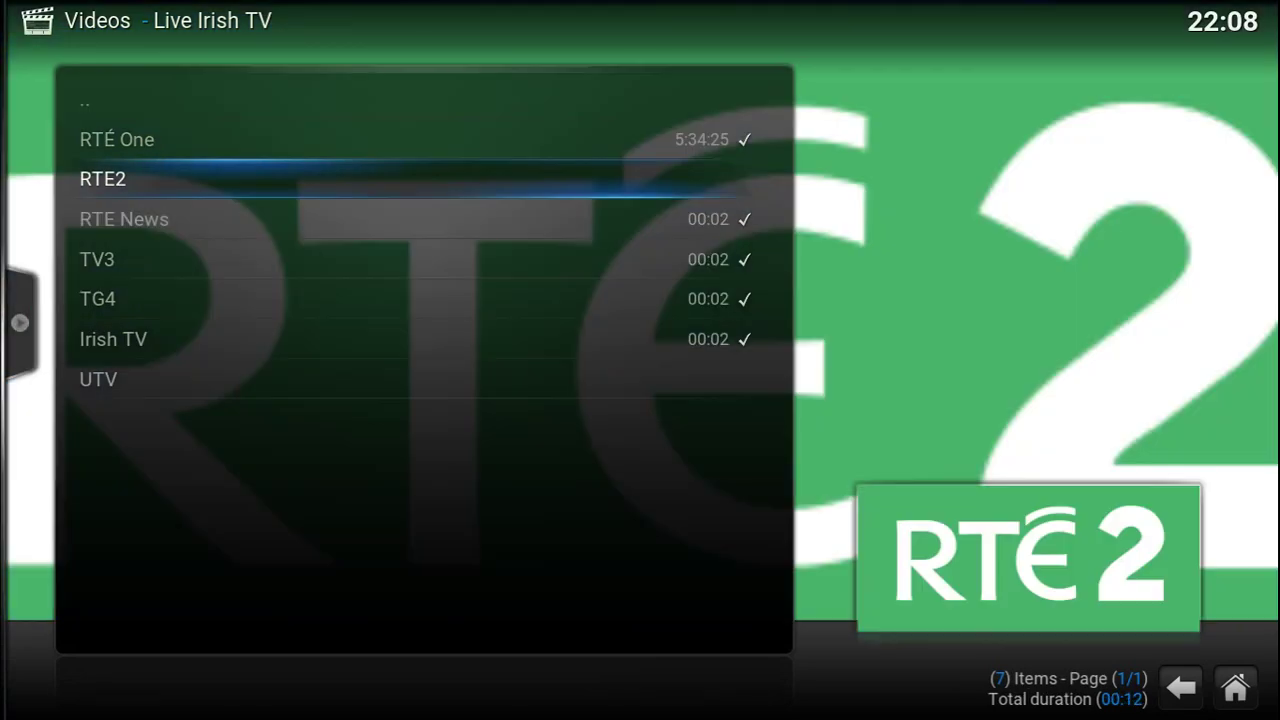
# - Play the RTE2 channel, play RTE News, and stop playback to return to the channel list
pyautogui.press('Return')
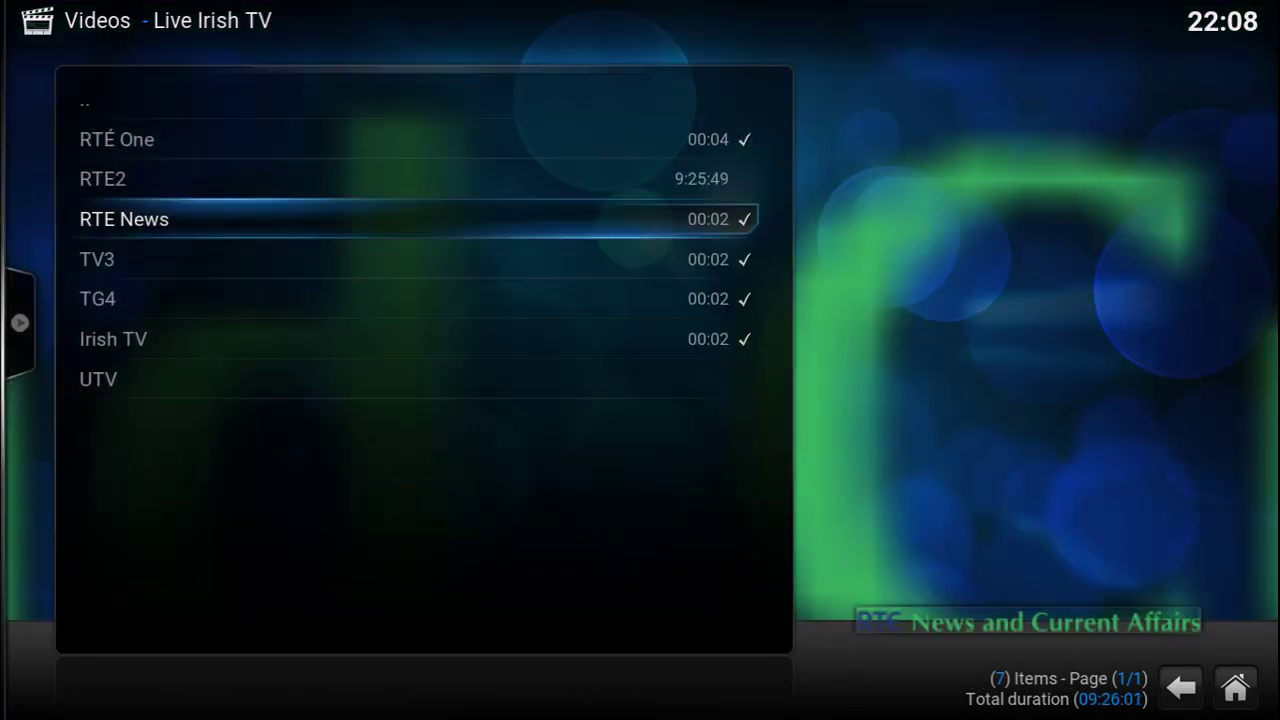
pyautogui.press('Return')
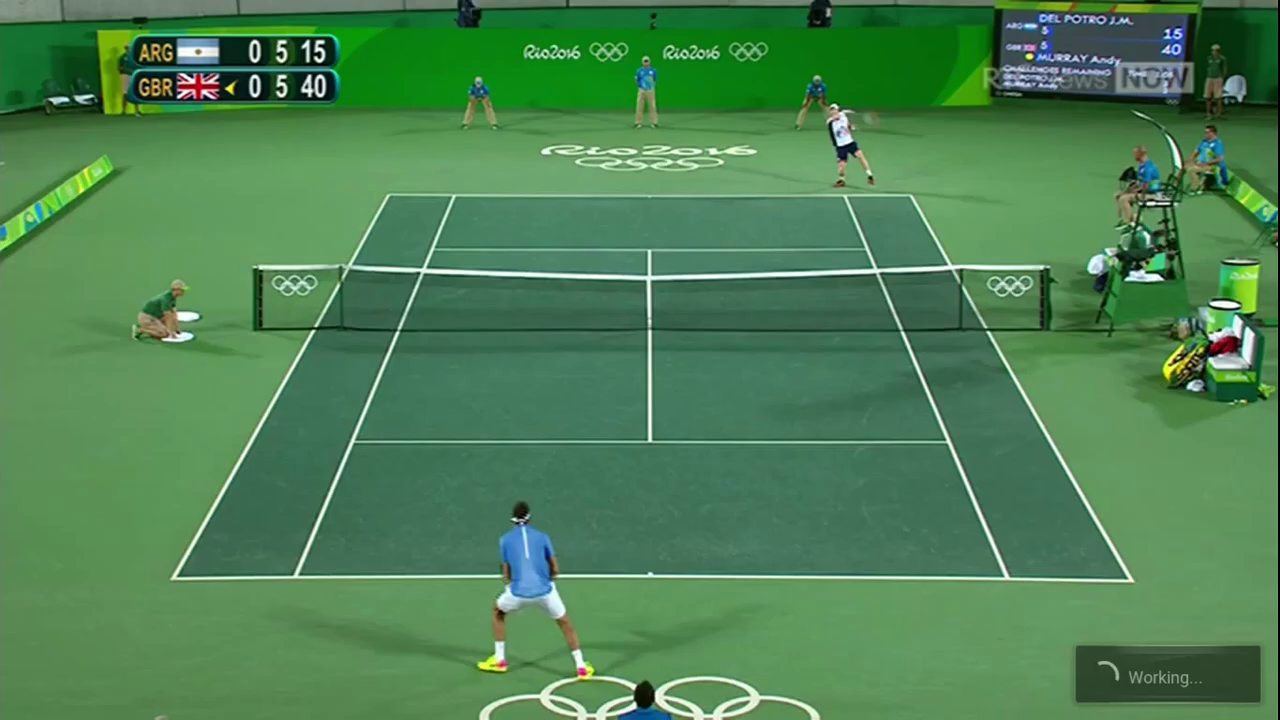
pyautogui.press('x')
pyautogui.press('Down')
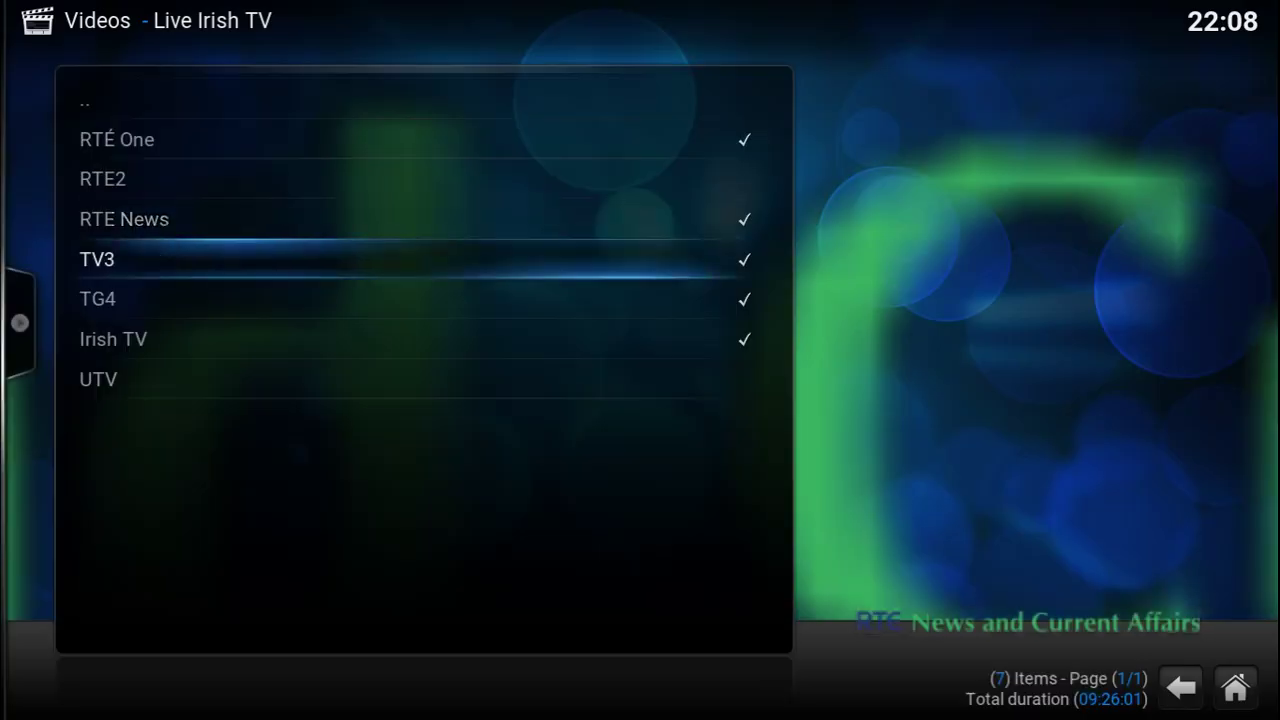
# - Play the TV3 channel and the TG4 channel one after the other
pyautogui.press('Return')
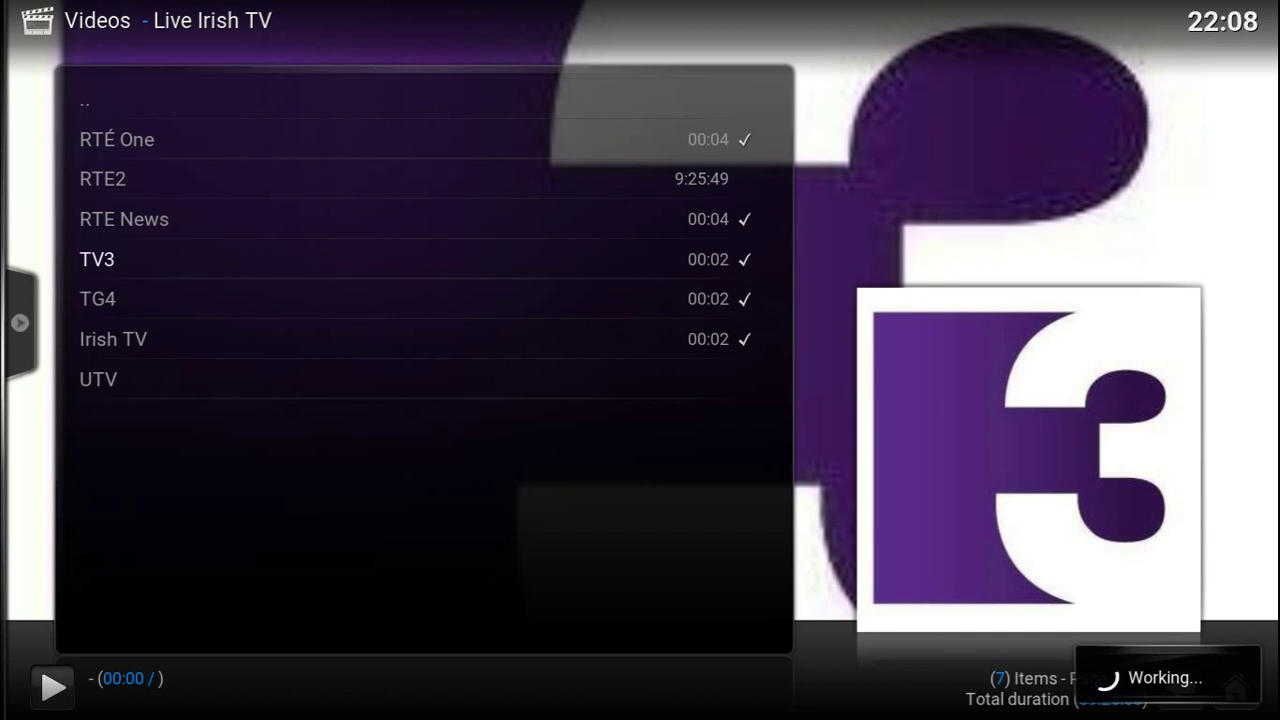
pyautogui.press('Down')
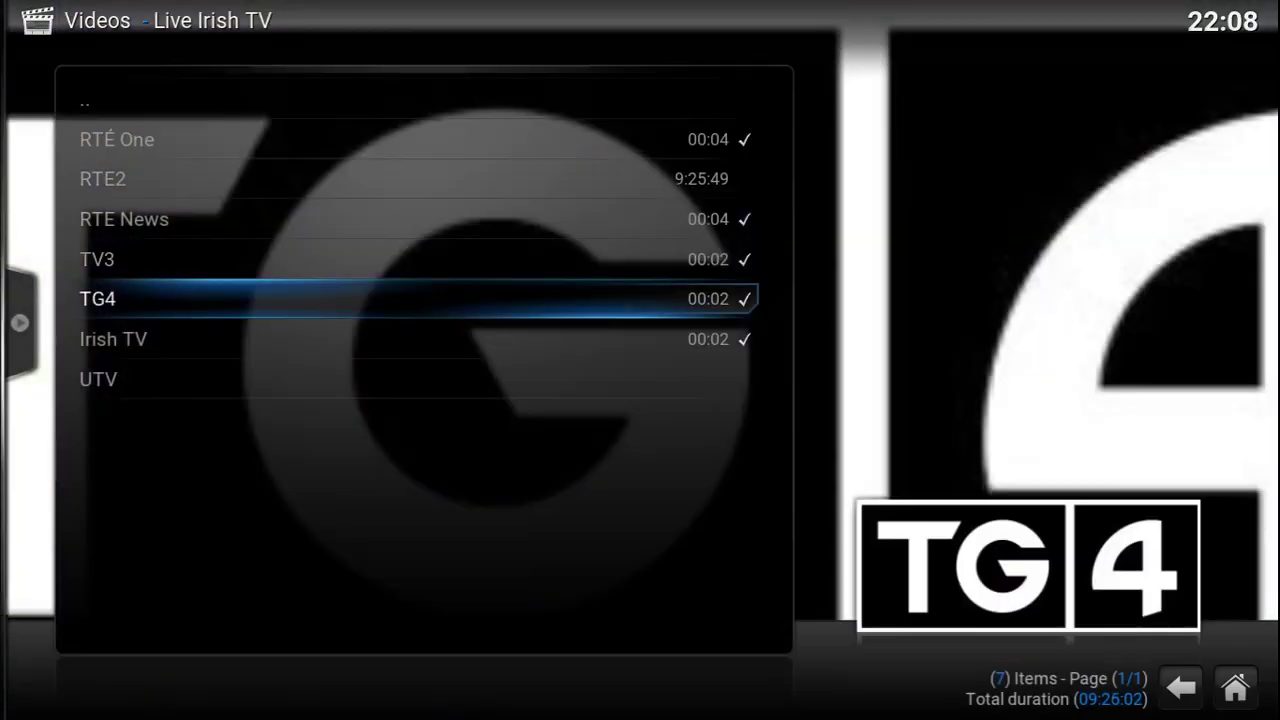
pyautogui.press('Return')
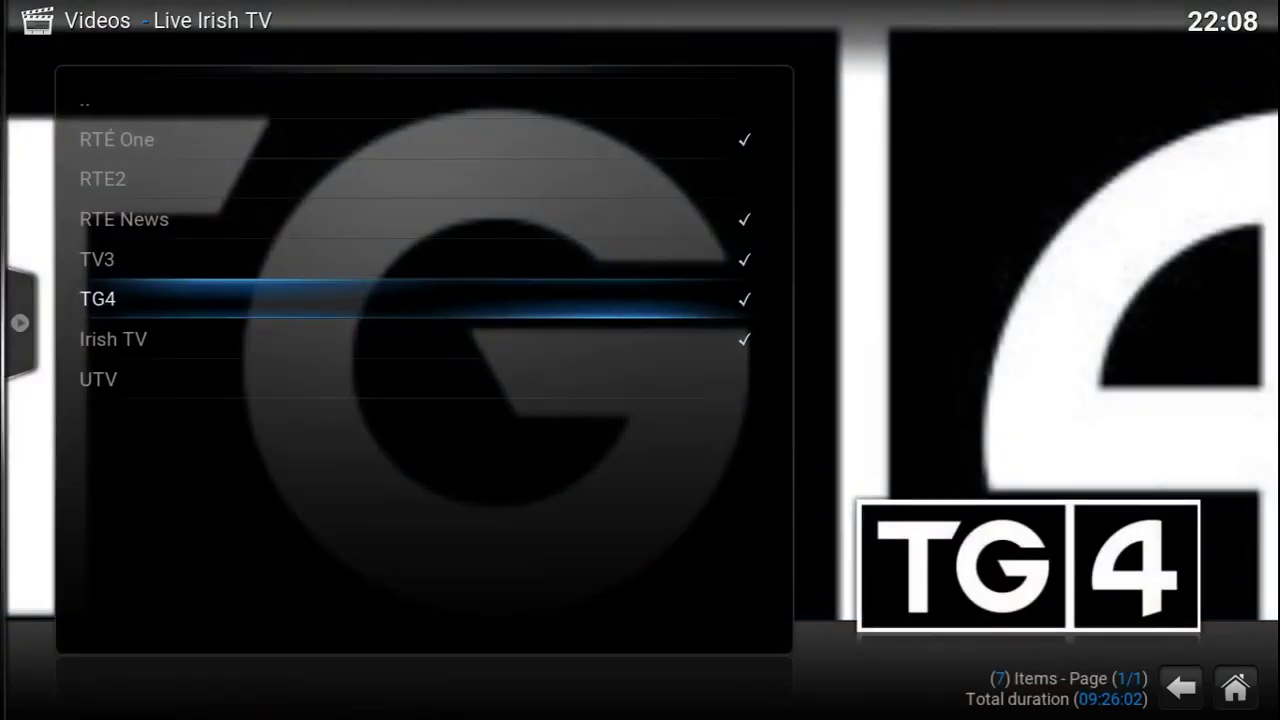
# - Play the Irish TV channel, stop it, and play the UTV channel
pyautogui.press('Down')
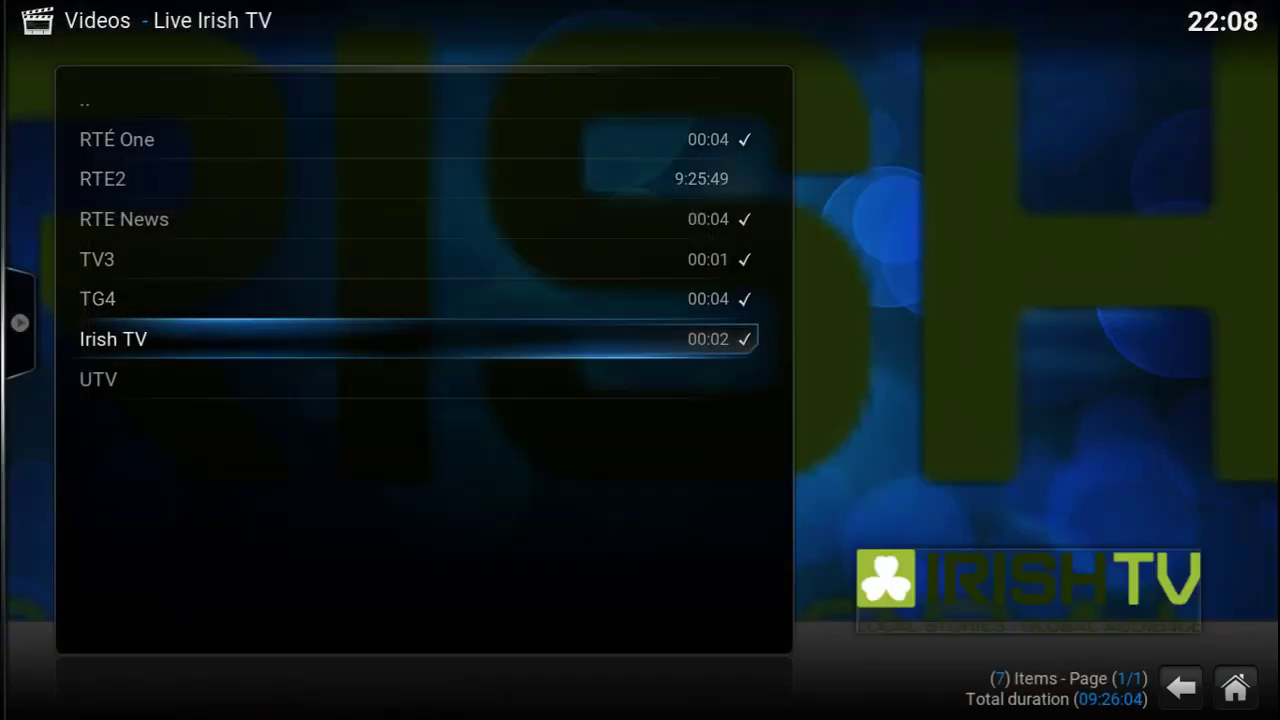
pyautogui.press('Return')
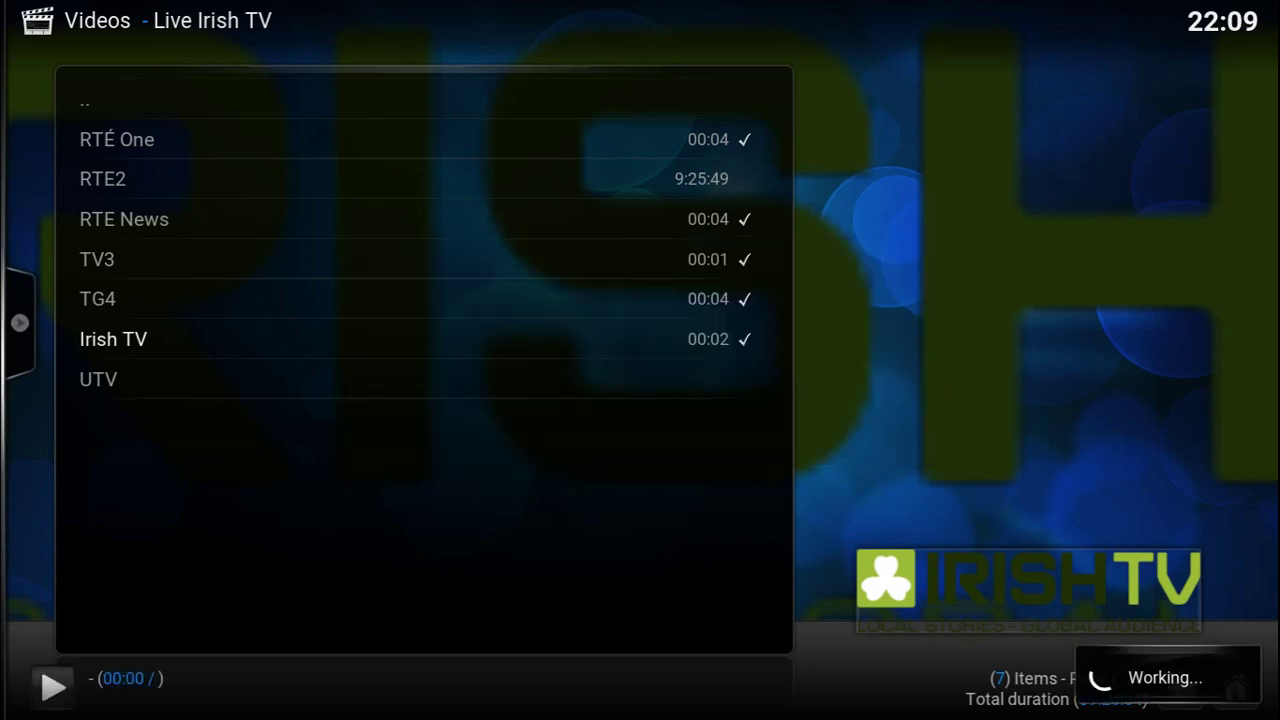
pyautogui.press('x')
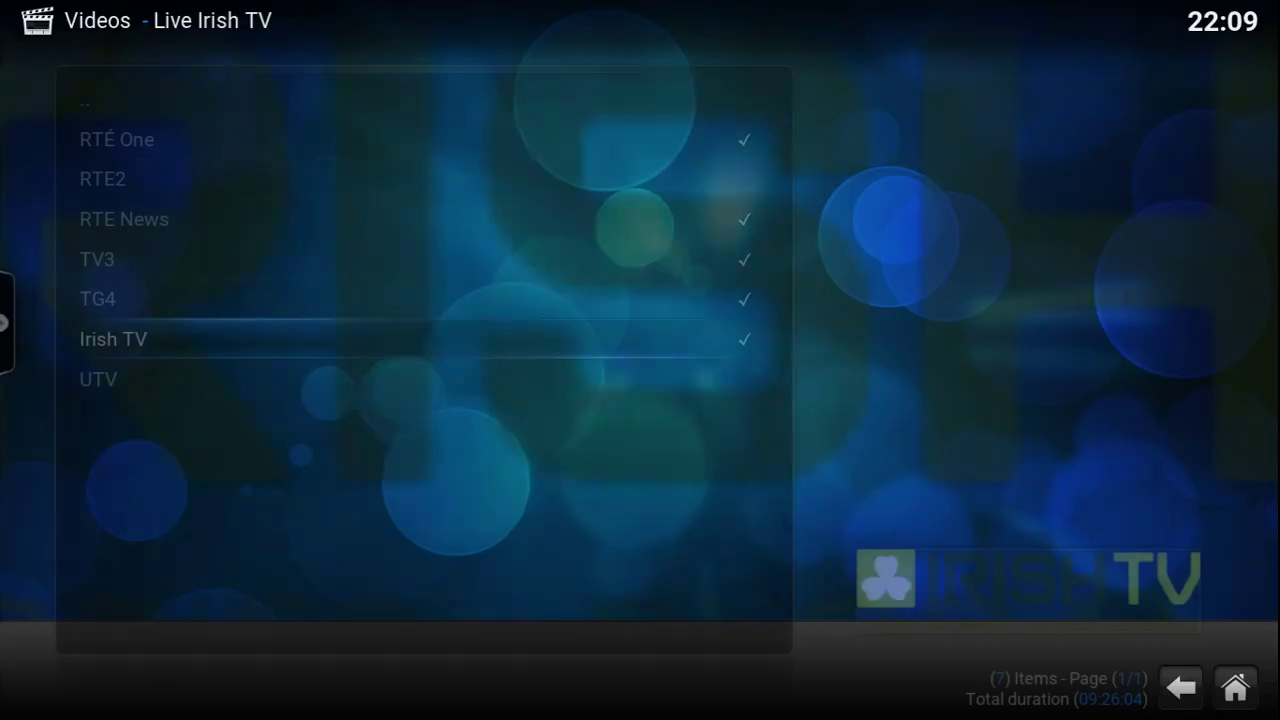
pyautogui.press('Down')
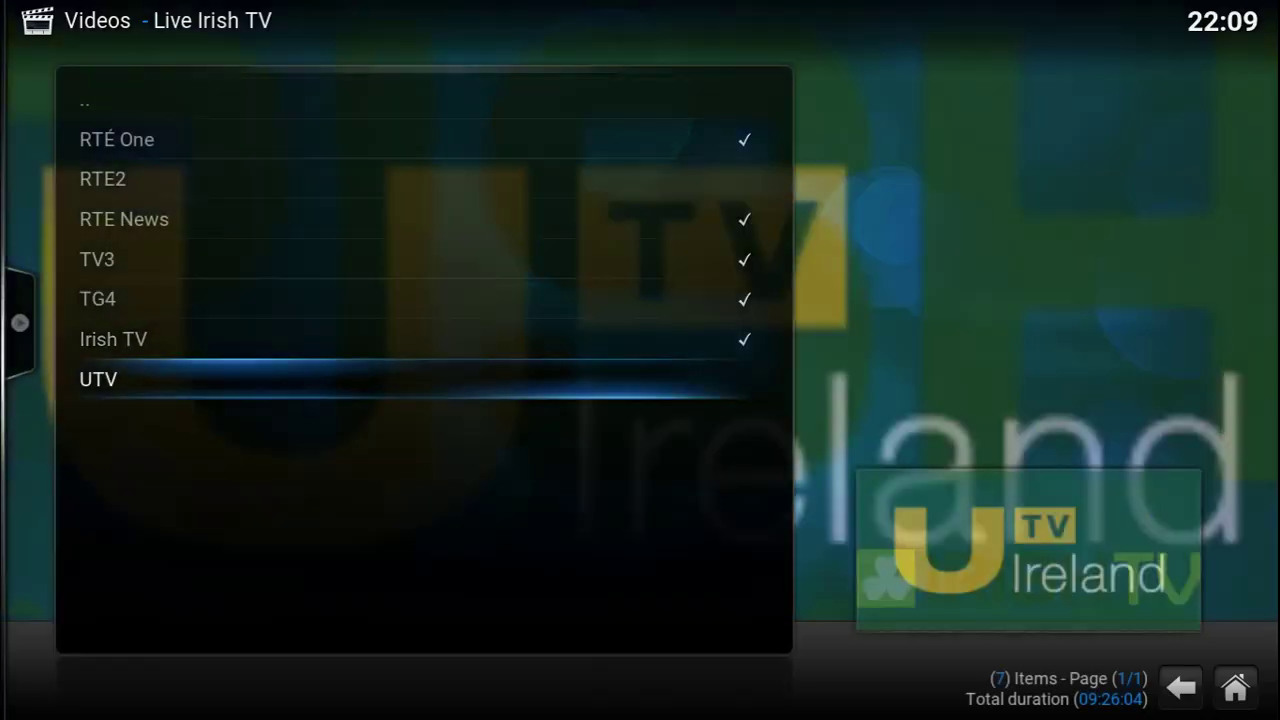
pyautogui.press('Return')
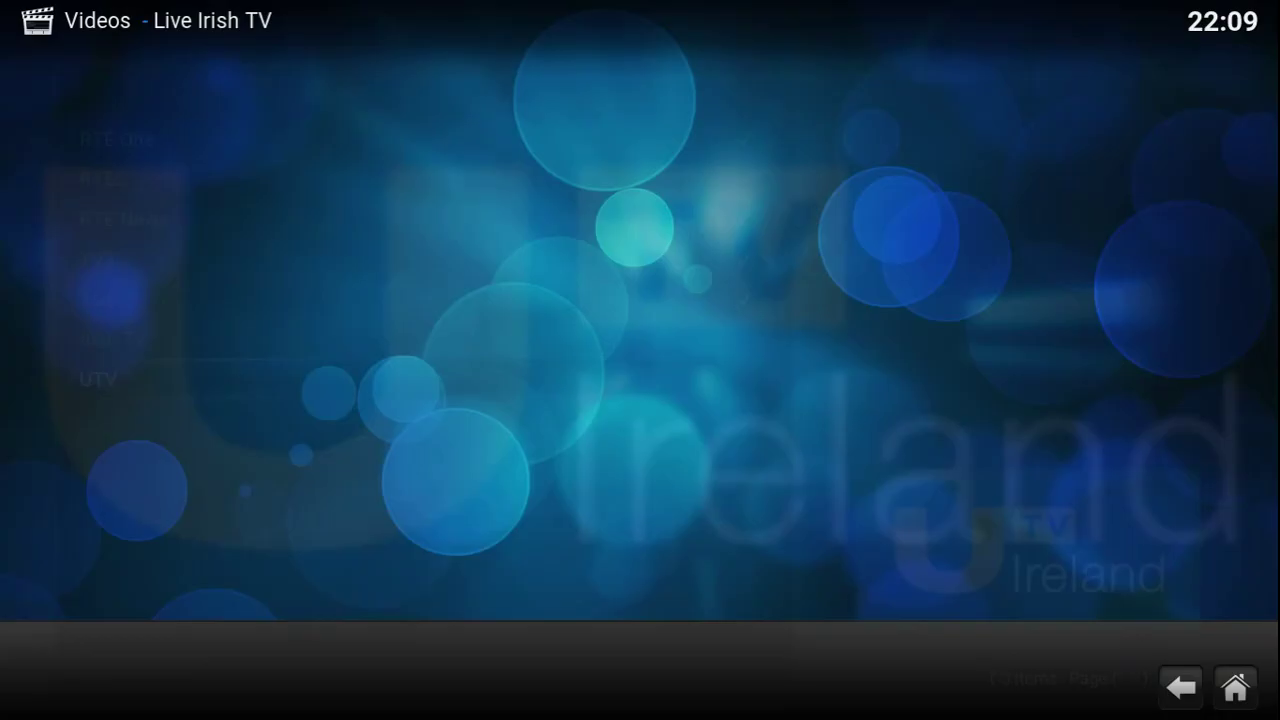
# - Go back up through the channel list to the RTÉ One channel
pyautogui.press('Up')
pyautogui.press('Up')
pyautogui.press('Up')
pyautogui.press('Up')
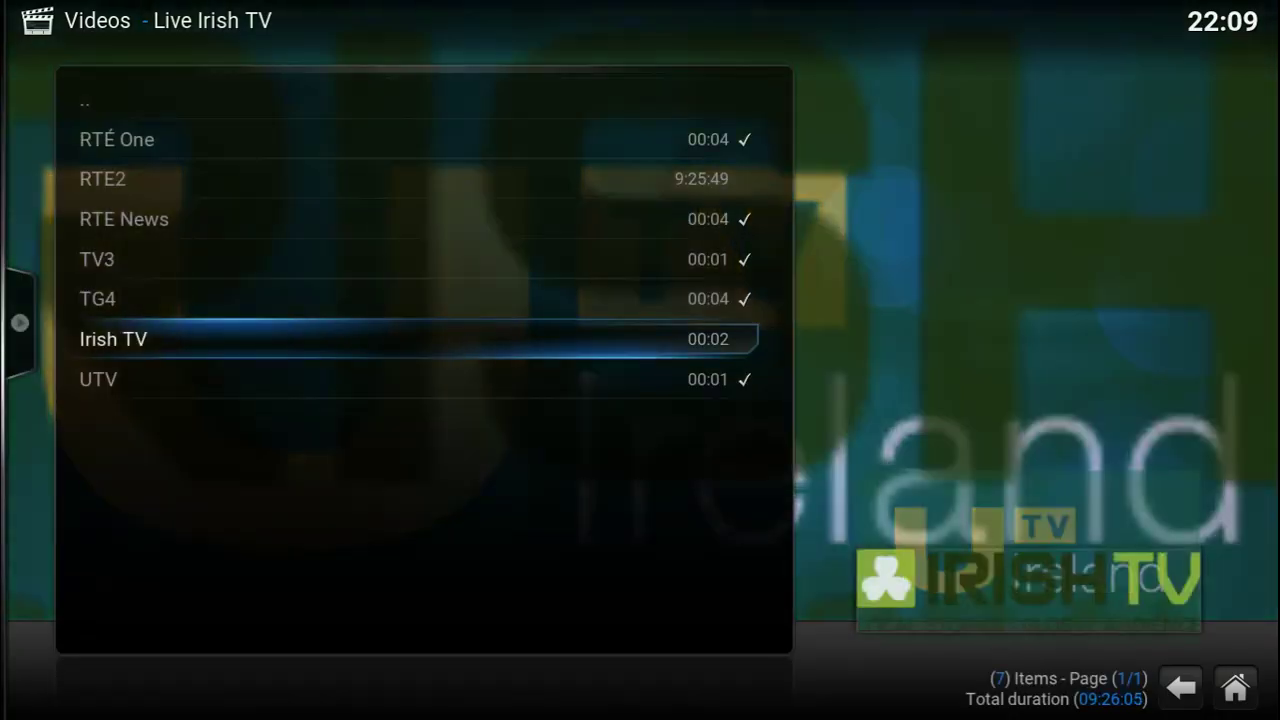
pyautogui.press('Up')
pyautogui.press('Up')
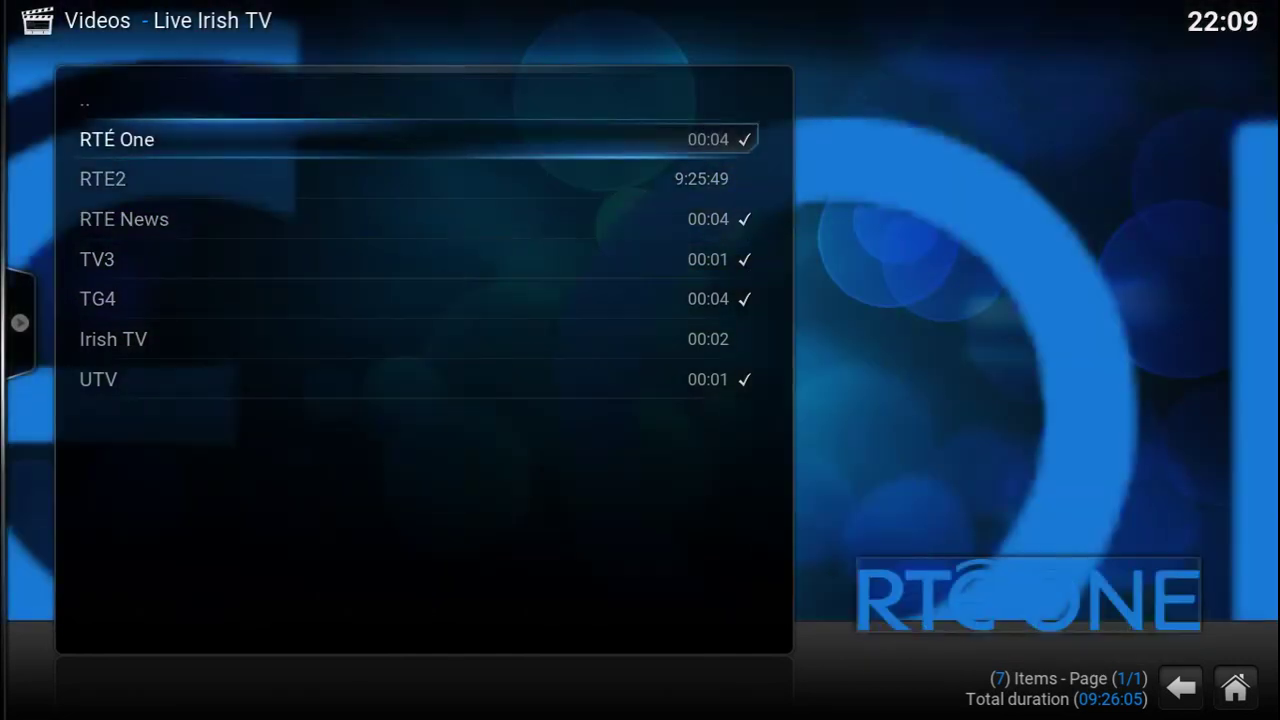
# - Leave the Live Irish TV add-on for the home screen and highlight the power option
pyautogui.press('BackSpace')
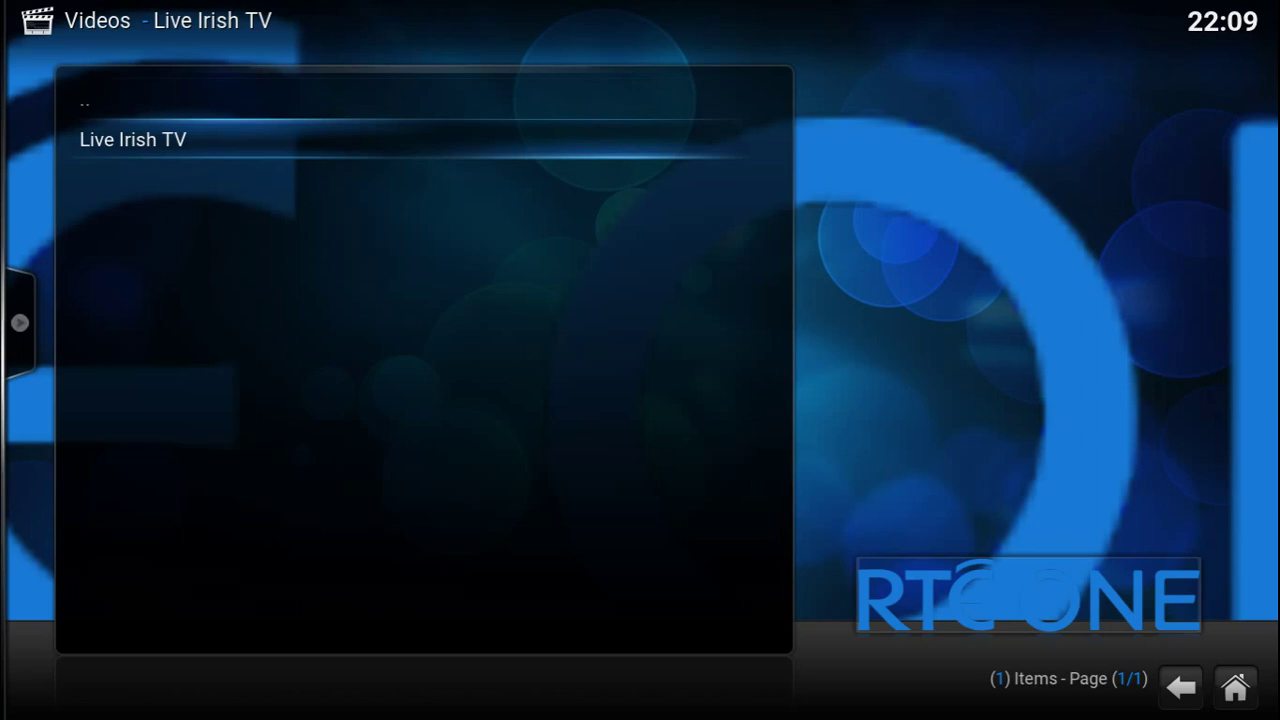
pyautogui.press('BackSpace')
pyautogui.press('BackSpace')
pyautogui.press('BackSpace')
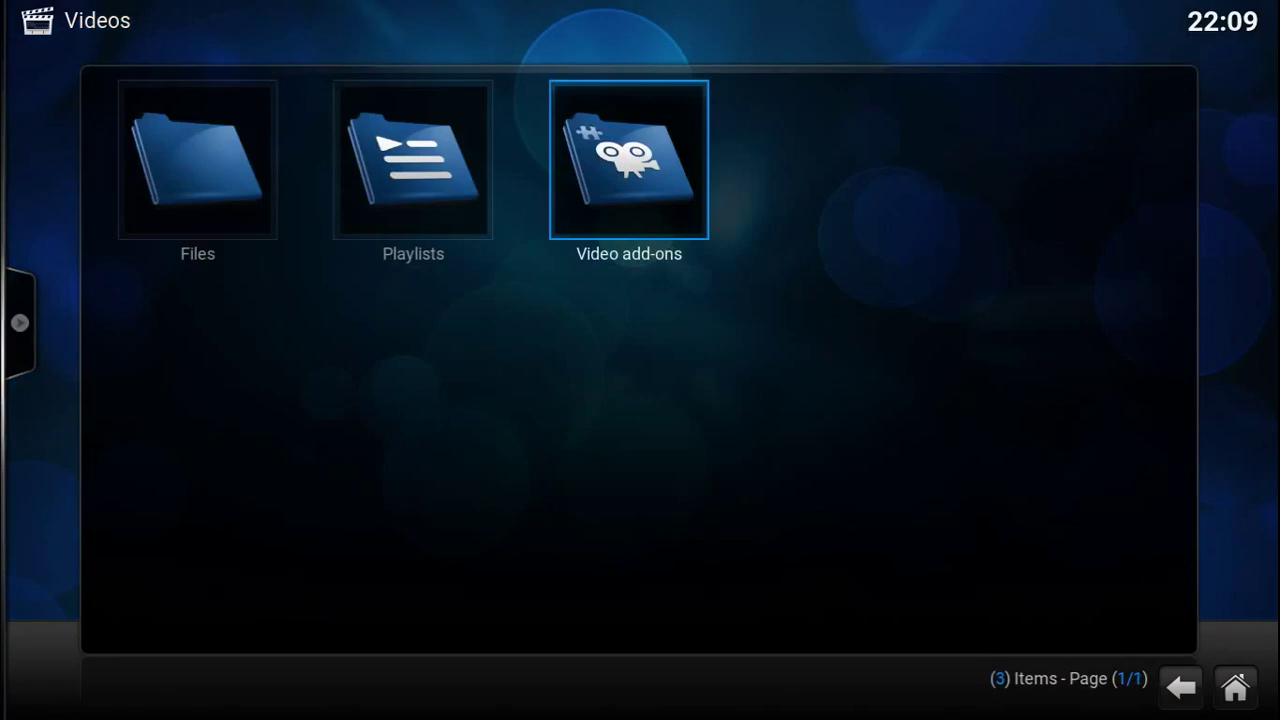
pyautogui.press('Down')
pyautogui.press('Down')
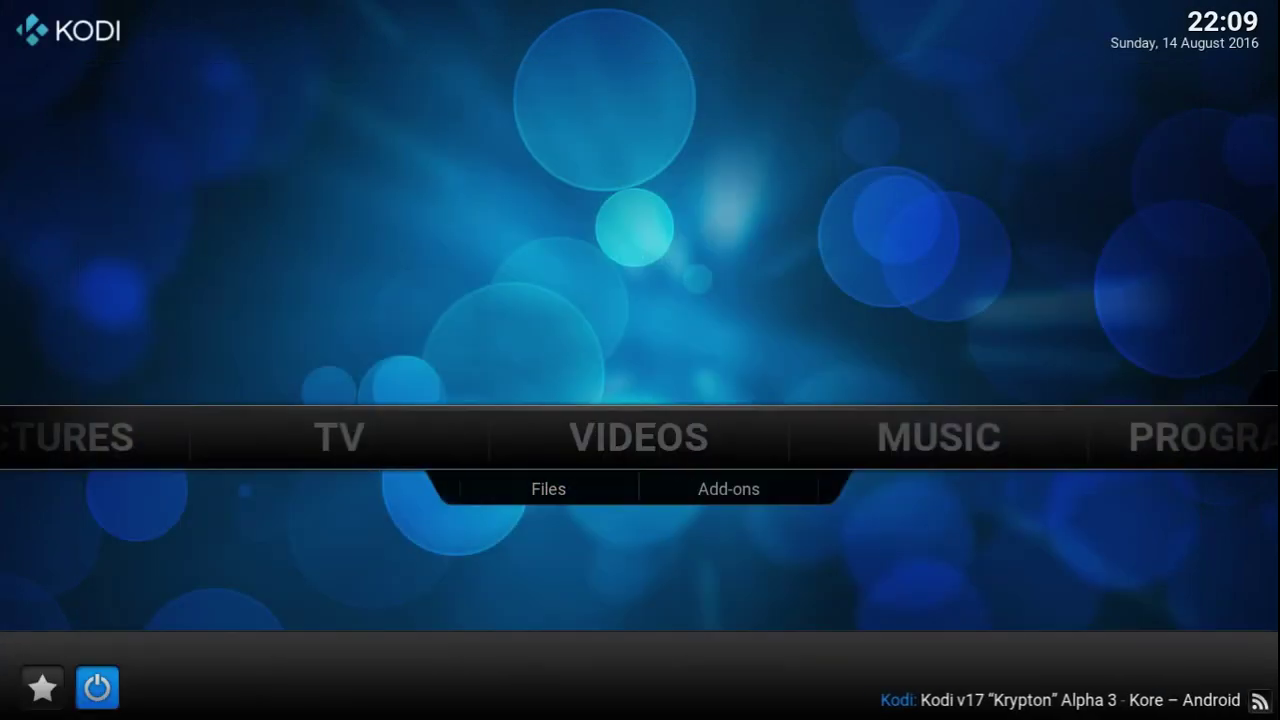